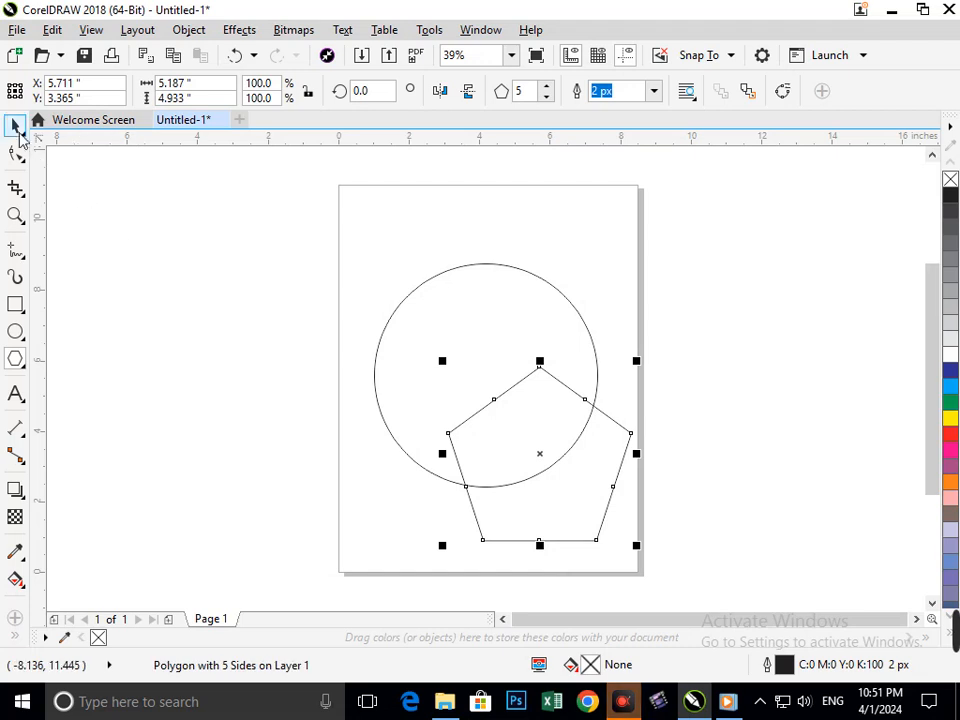
Move the pentagon up and left over the circle and set its number of sides to 3
{"action": "left_click", "coordinate": [150, 349]}
{"action": "left_click_drag", "start_coordinate": [536, 541], "coordinate": [487, 489]}
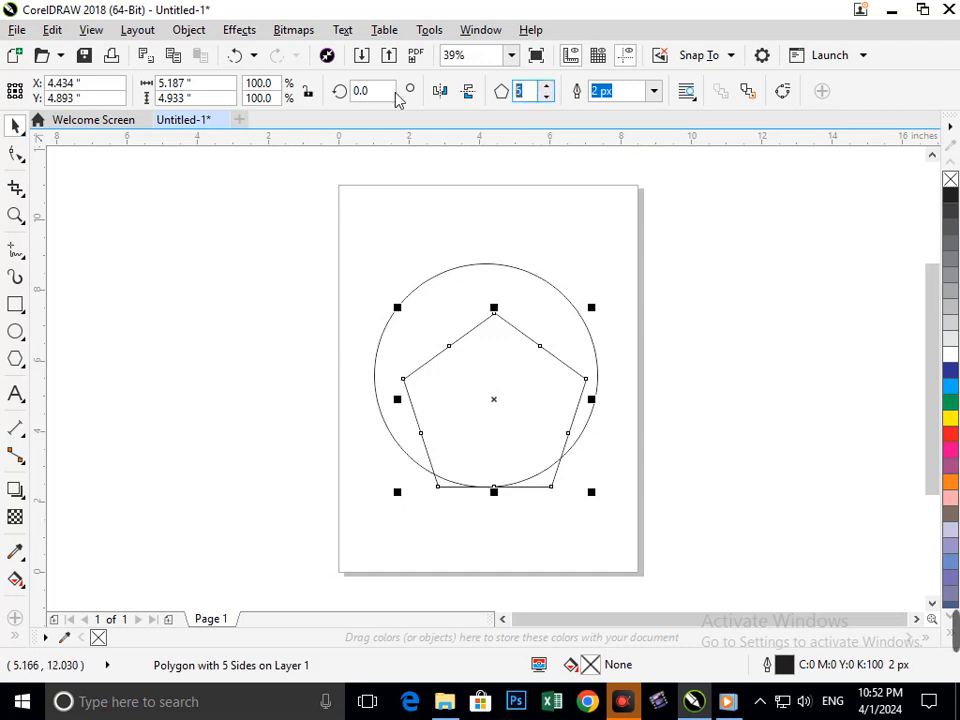
{"action": "type", "text": "3"}
{"action": "key", "text": "Return"}
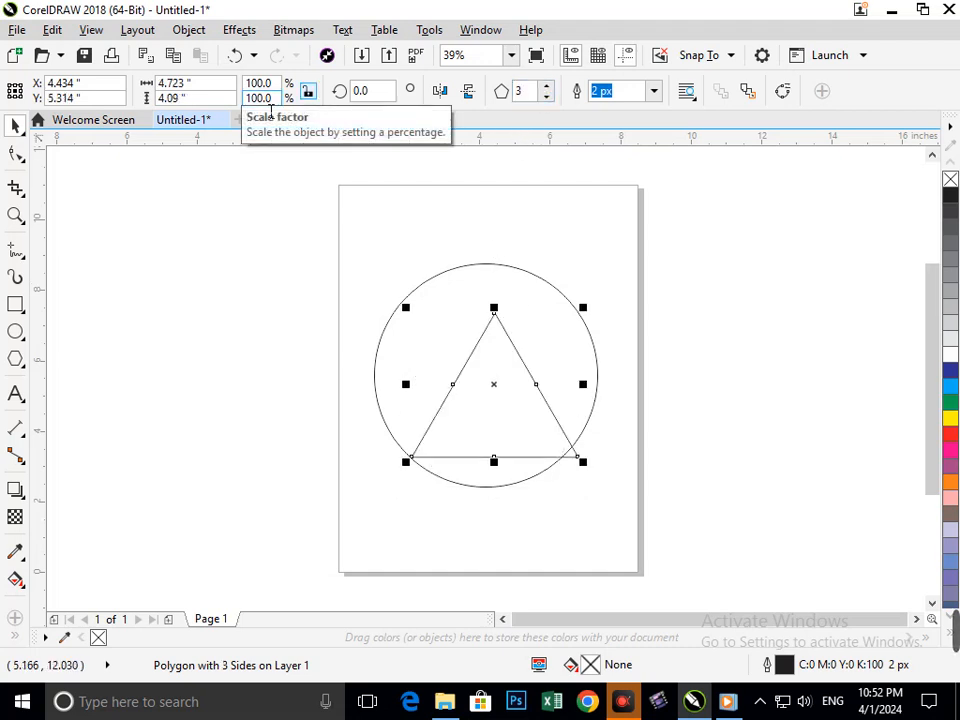
Nudge the triangle left and up to centre it horizontally in the circle, at about X 4.184 in, Y 5.454 in
{"action": "left_click", "coordinate": [244, 328]}
{"action": "key", "text": "Left"}
{"action": "key", "text": "Left"}
{"action": "key", "text": "Left"}
{"action": "key", "text": "Left"}
{"action": "key", "text": "Left"}
{"action": "key", "text": "Left"}
{"action": "key", "text": "Left"}
{"action": "key", "text": "Left"}
{"action": "key", "text": "Left"}
{"action": "key", "text": "Left"}
{"action": "key", "text": "Left"}
{"action": "key", "text": "Left"}
{"action": "key", "text": "Left"}
{"action": "key", "text": "Left"}
{"action": "key", "text": "Left"}
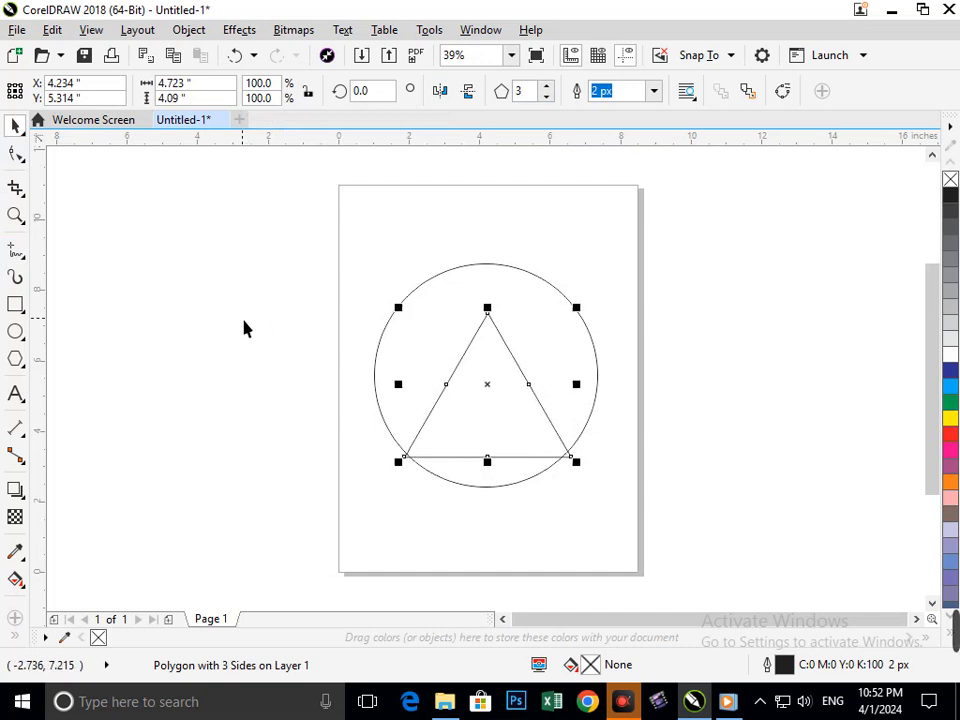
{"action": "key", "text": "Up"}
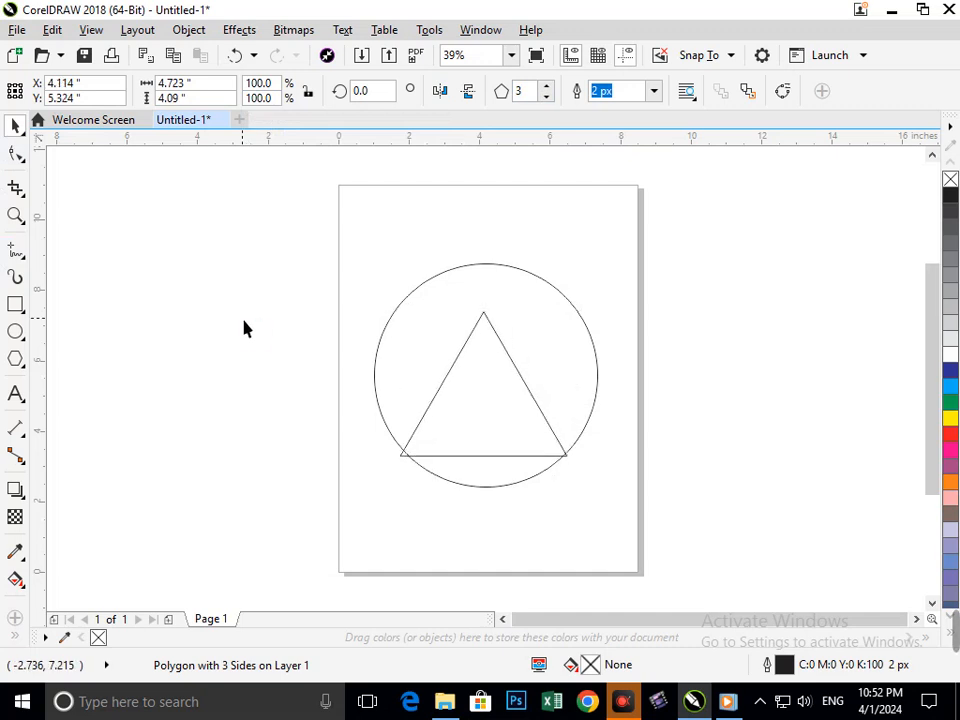
{"action": "key", "text": "Right"}
{"action": "key", "text": "Right"}
{"action": "key", "text": "Right"}
{"action": "key", "text": "Up"}
{"action": "key", "text": "Up"}
{"action": "key", "text": "Up"}
{"action": "key", "text": "Up"}
{"action": "key", "text": "Up"}
{"action": "key", "text": "Up"}
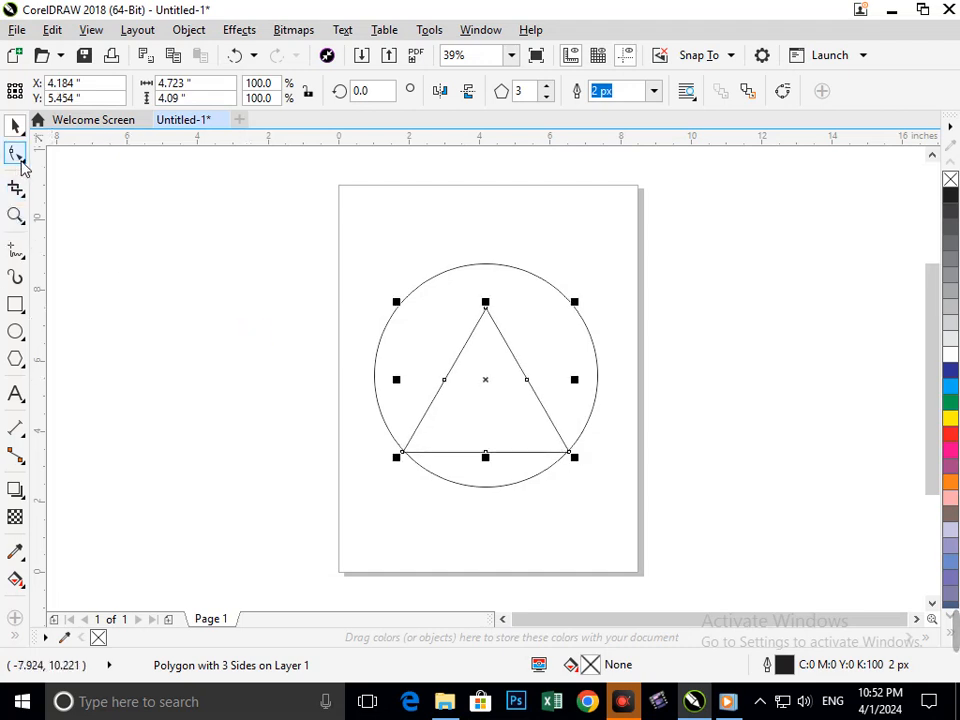
Convert the triangle to curves and delete the middle node of its base
{"action": "left_click", "coordinate": [11, 248]}
{"action": "key", "text": "ctrl+q"}
{"action": "left_click", "coordinate": [15, 153]}
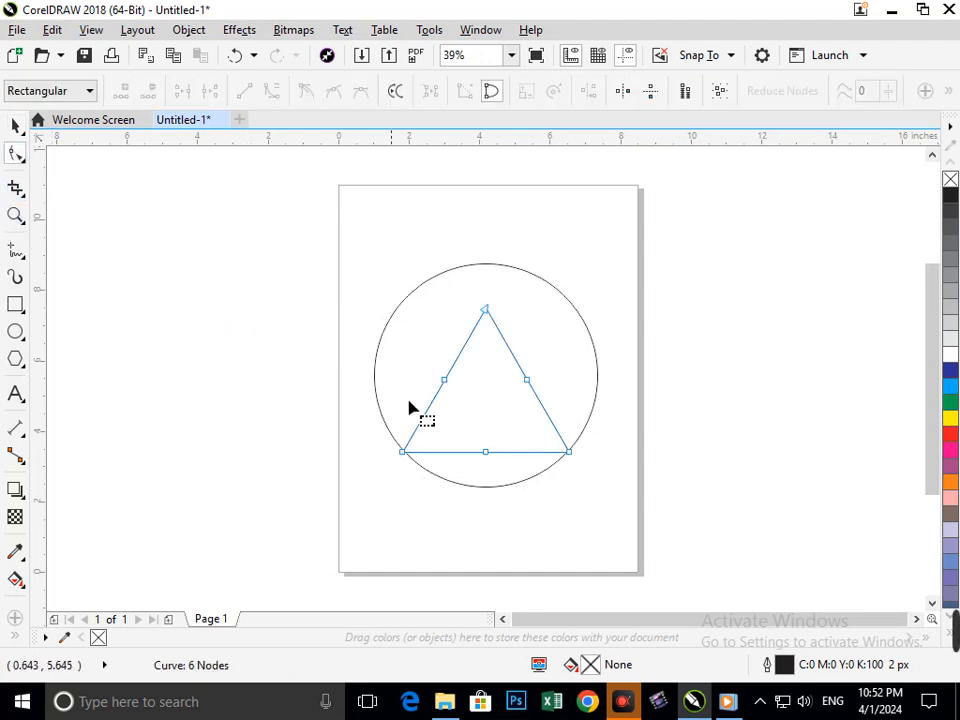
{"action": "left_click", "coordinate": [486, 453]}
{"action": "key", "text": "Delete"}
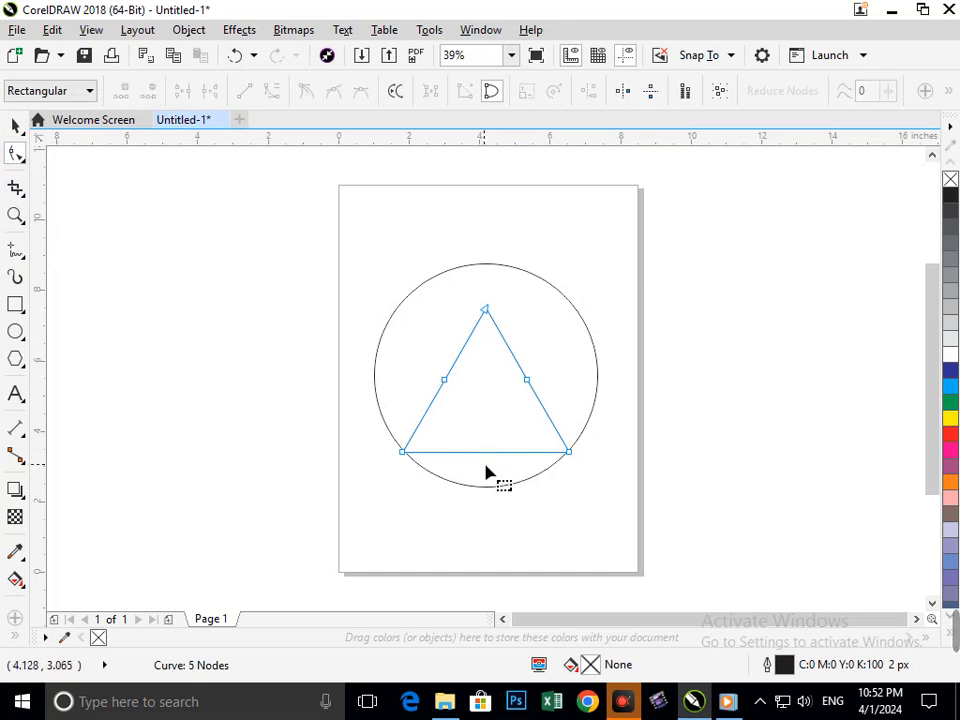
Convert the triangle's base to a curve and bend it down to follow the circle's lower arc
{"action": "left_click", "coordinate": [479, 453]}
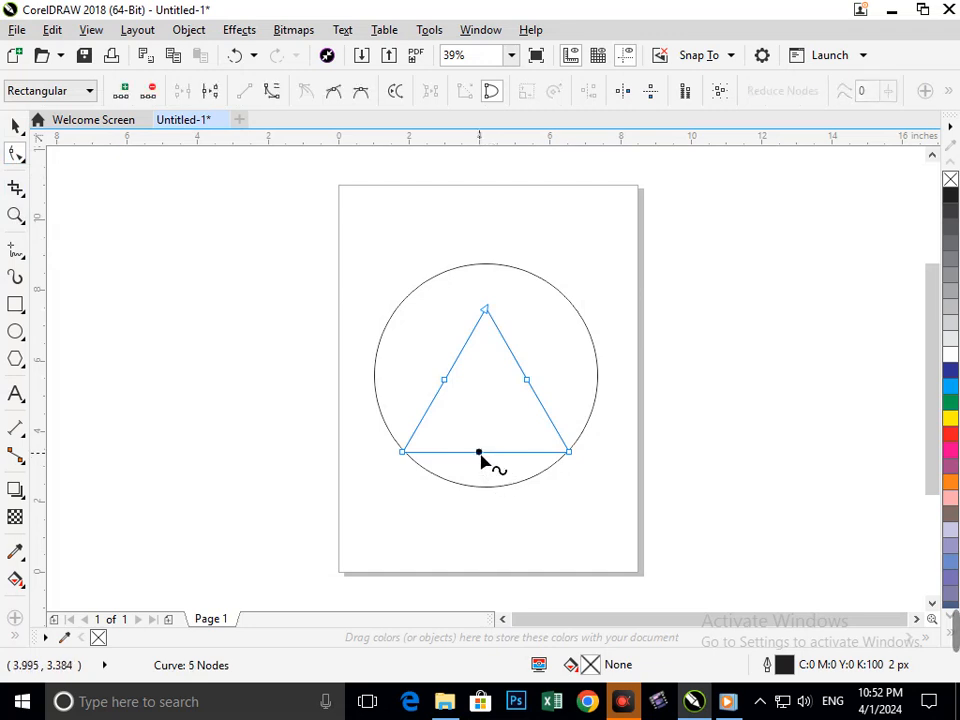
{"action": "left_click", "coordinate": [273, 92]}
{"action": "left_click_drag", "start_coordinate": [478, 455], "coordinate": [479, 488]}
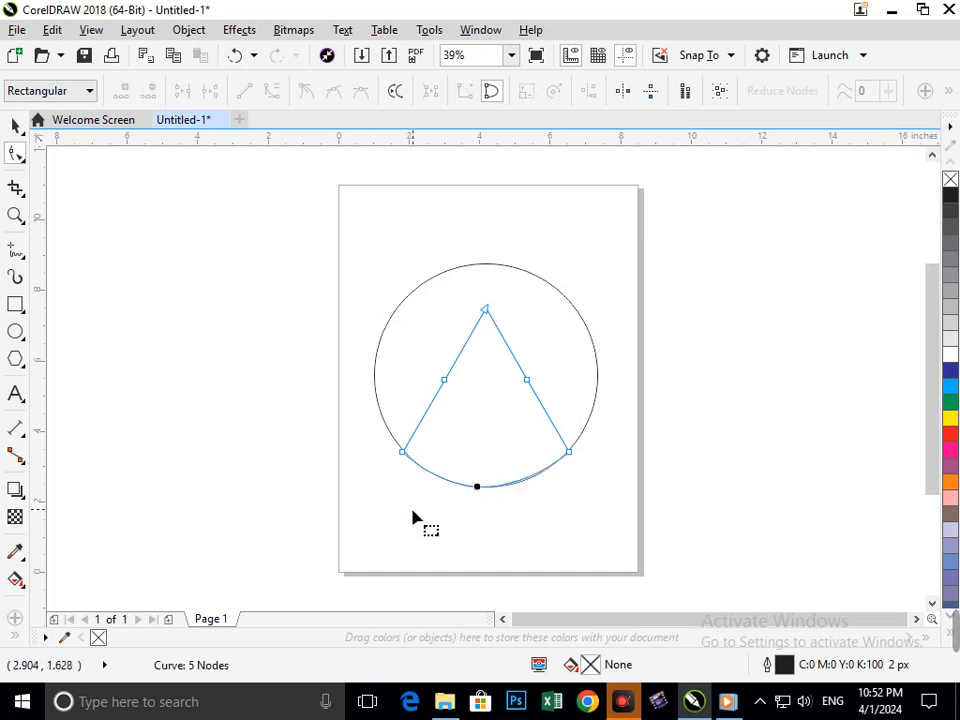
Scale the curved triangle from its centre to about 79%, and move it down to the circle's lower edge
{"action": "left_click", "coordinate": [14, 122]}
{"action": "left_click", "coordinate": [416, 383]}
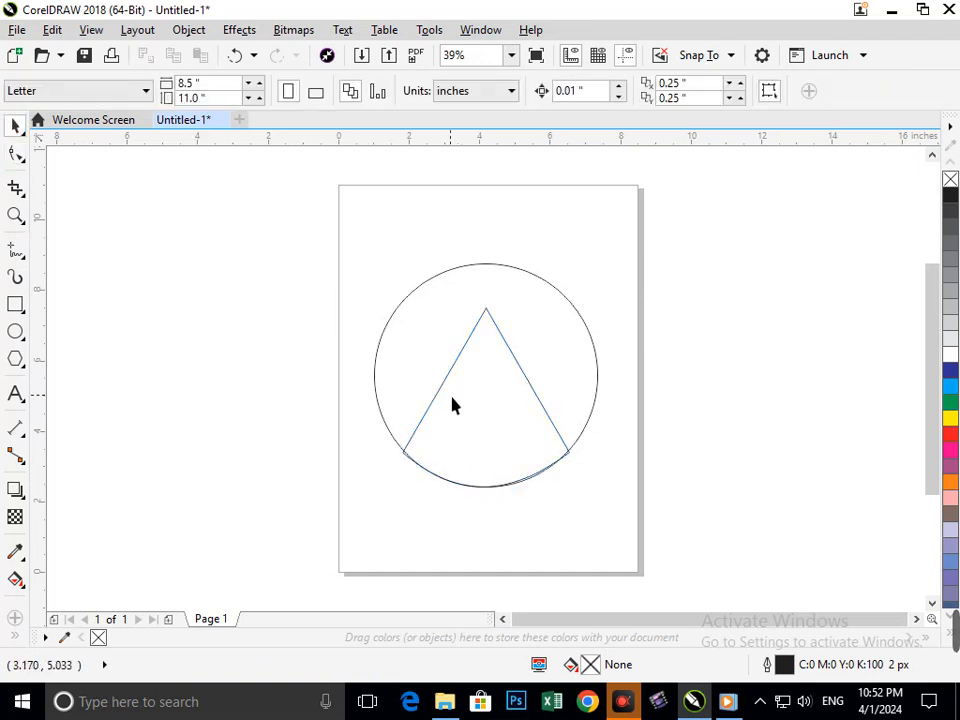
{"action": "left_click", "coordinate": [441, 392]}
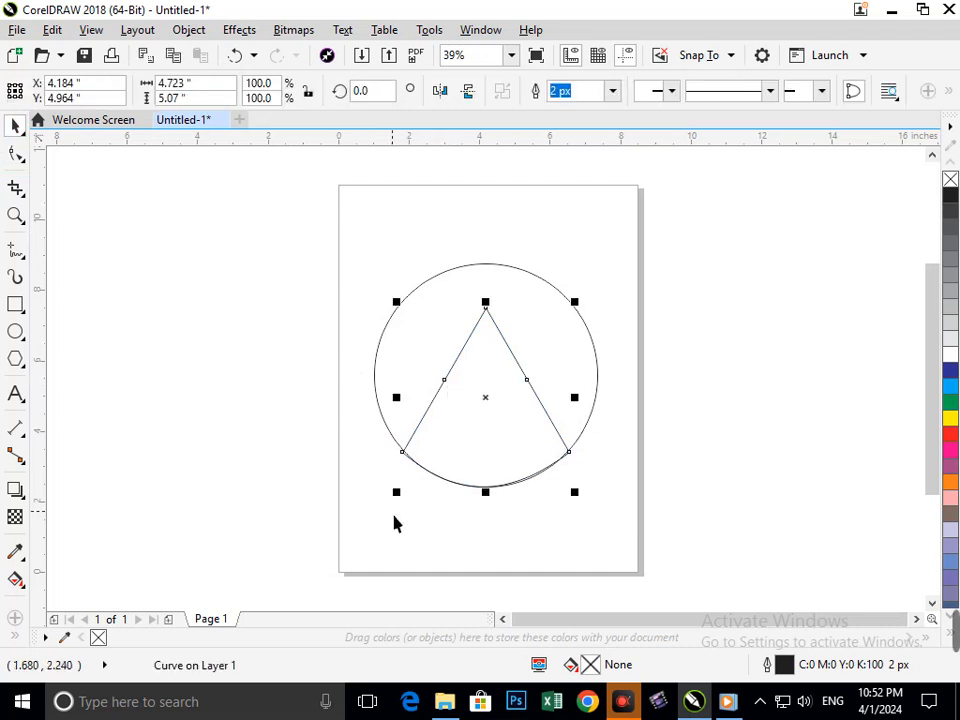
{"action": "left_click_drag", "start_coordinate": [396, 492], "coordinate": [416, 486]}
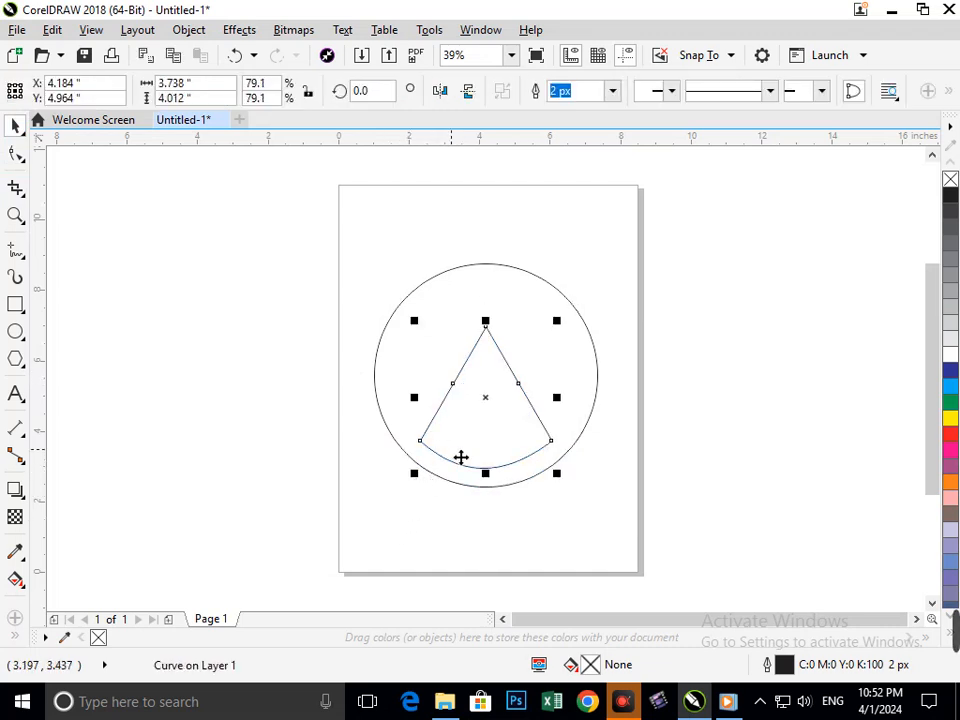
{"action": "mouse_move", "coordinate": [461, 456]}
{"action": "left_mouse_down"}
{"action": "mouse_move", "coordinate": [455, 465]}
{"action": "mouse_move", "coordinate": [452, 457]}
{"action": "mouse_move", "coordinate": [461, 477]}
{"action": "left_mouse_up"}
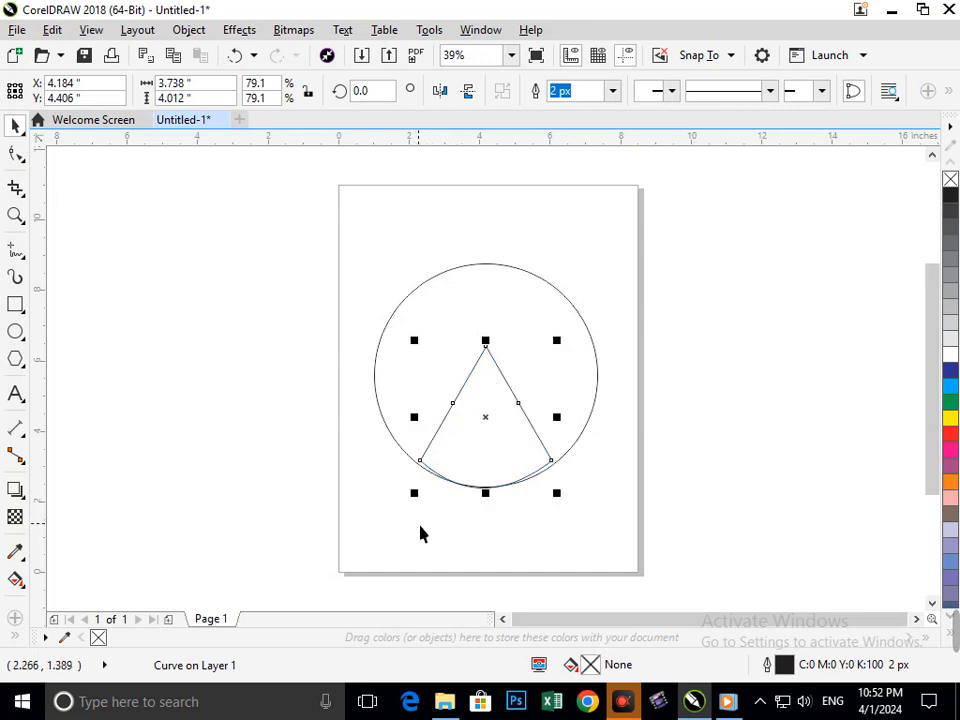
Move the wedge's lower-left corner node onto the circle and adjust its curve handle to follow the arc
{"action": "left_click", "coordinate": [15, 153]}
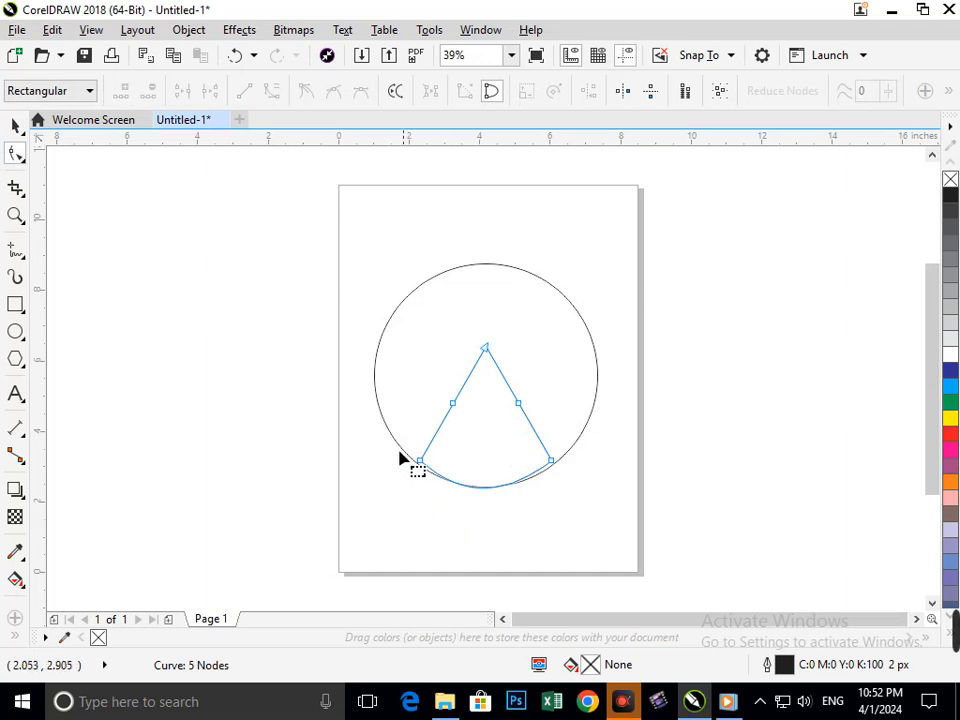
{"action": "scroll", "coordinate": [400, 458], "scroll_direction": "up", "scroll_amount": 4}
{"action": "left_click", "coordinate": [360, 261]}
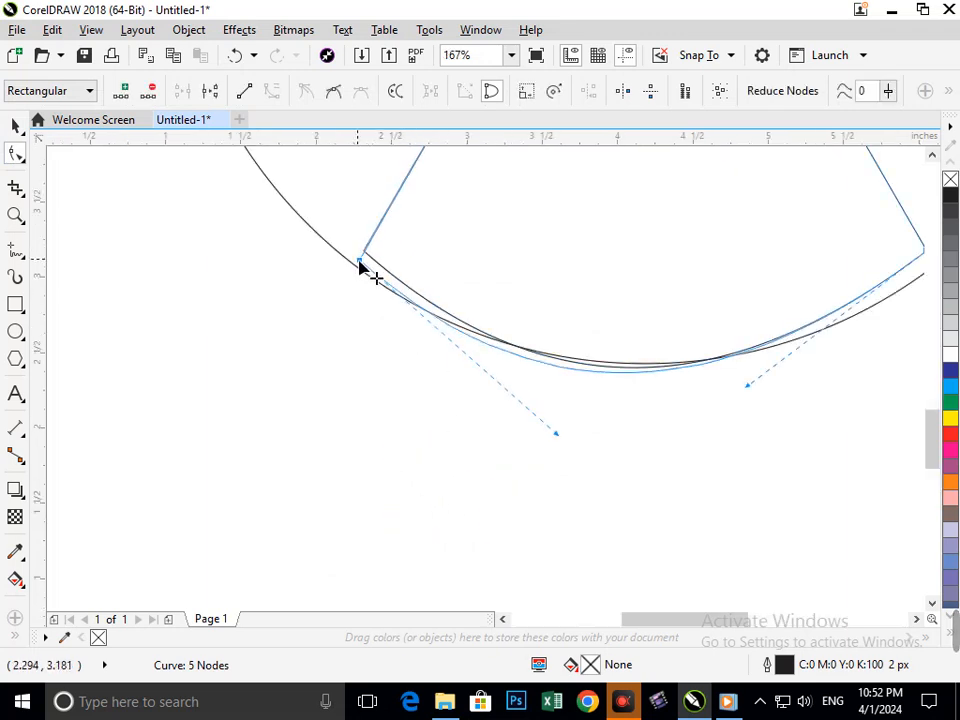
{"action": "left_click_drag", "start_coordinate": [360, 262], "coordinate": [355, 266]}
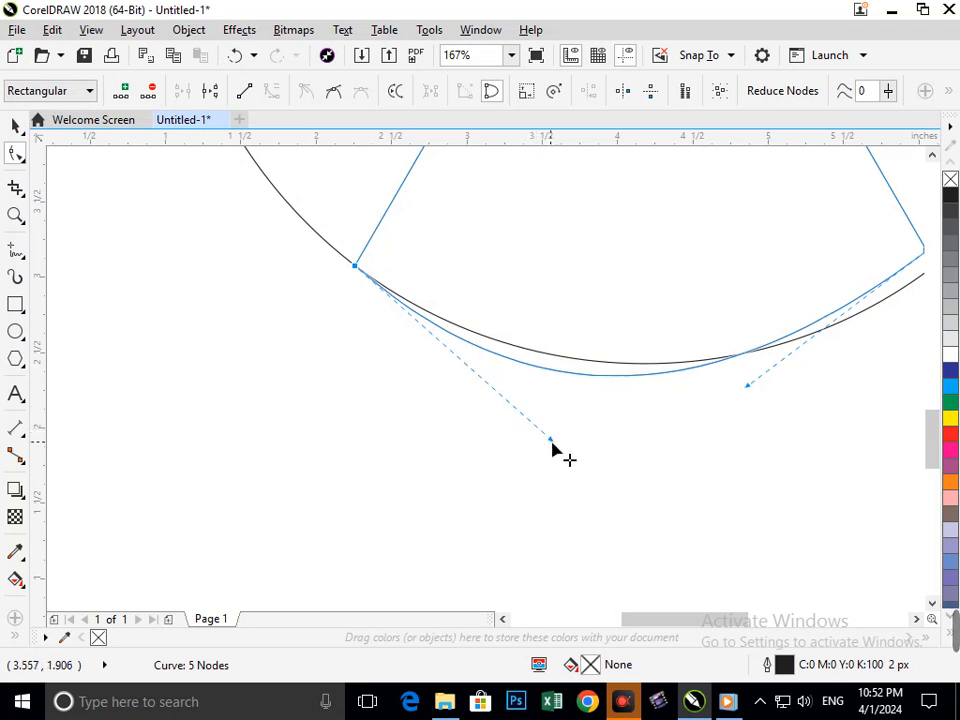
{"action": "left_click_drag", "start_coordinate": [552, 444], "coordinate": [562, 414]}
{"action": "scroll", "coordinate": [750, 386], "scroll_direction": "down", "scroll_amount": 4}
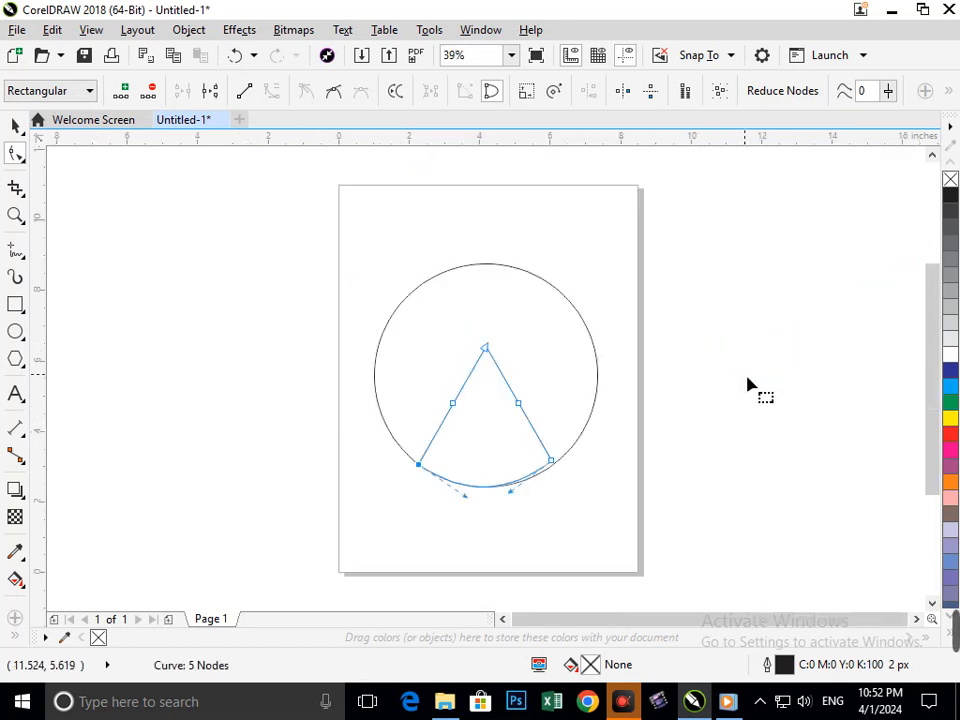
Move the wedge's lower-right corner node onto the circle's outline
{"action": "scroll", "coordinate": [553, 456], "scroll_direction": "up", "scroll_amount": 5}
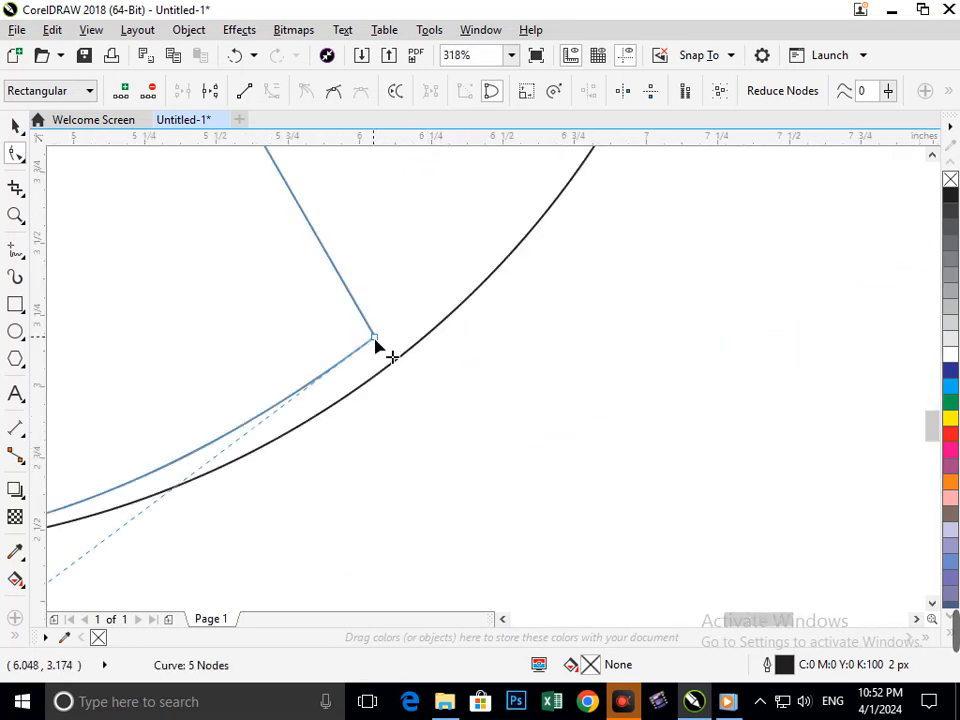
{"action": "left_click_drag", "start_coordinate": [379, 347], "coordinate": [396, 364]}
{"action": "scroll", "coordinate": [417, 395], "scroll_direction": "down", "scroll_amount": 5}
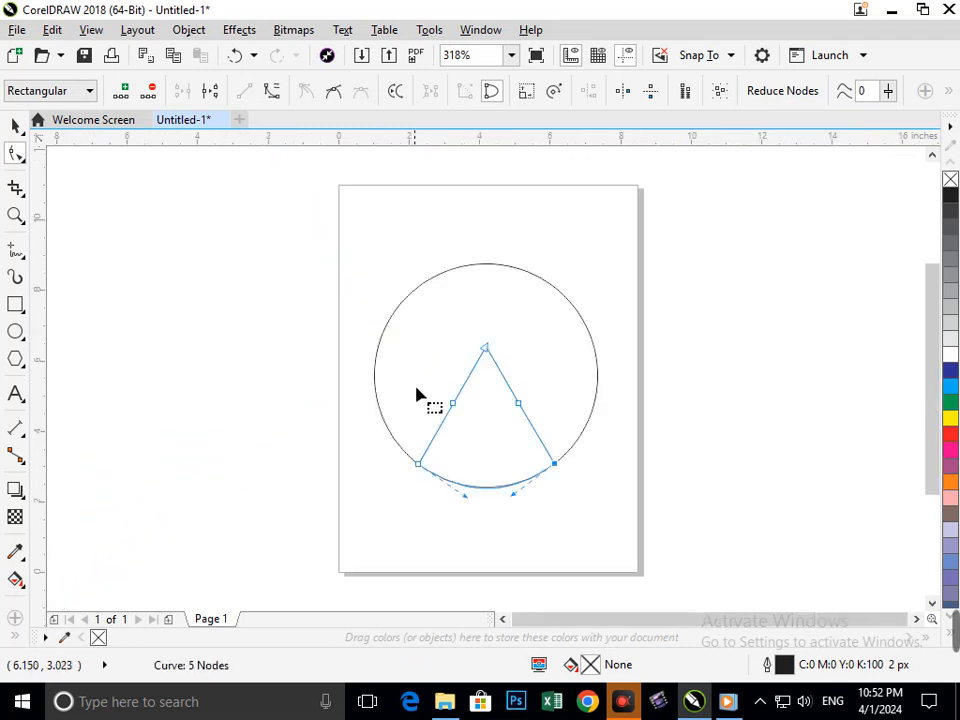
{"action": "scroll", "coordinate": [540, 499], "scroll_direction": "up", "scroll_amount": 5}
{"action": "scroll", "coordinate": [566, 500], "scroll_direction": "down", "scroll_amount": 5}
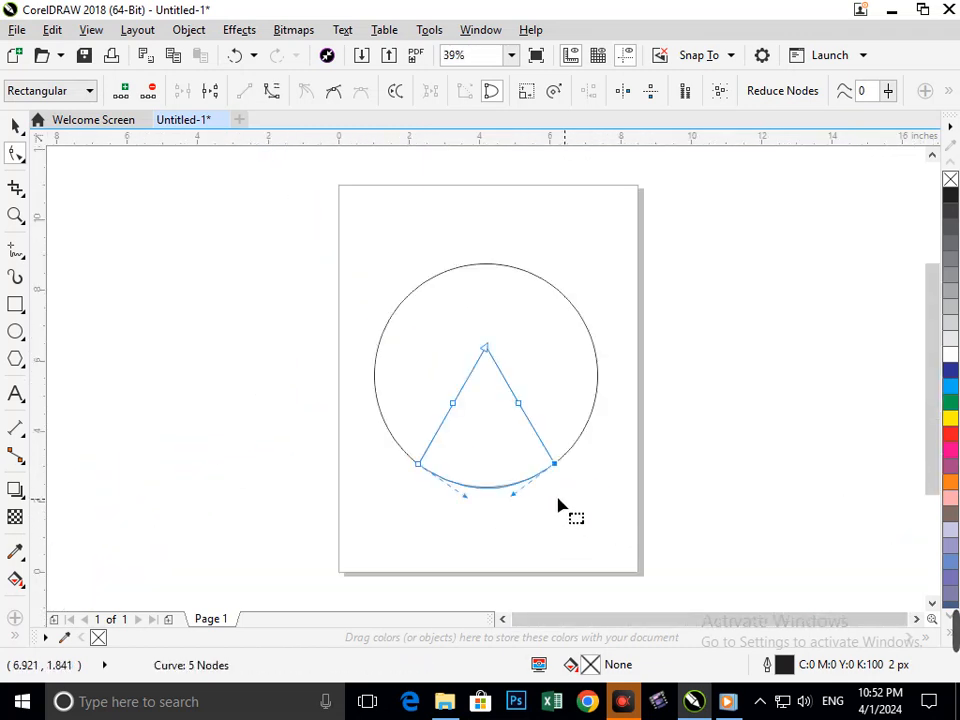
Fine-tune both curve handles of the wedge's base so it matches the circle's arc, and deselect the wedge
{"action": "left_click_drag", "start_coordinate": [466, 451], "coordinate": [523, 506]}
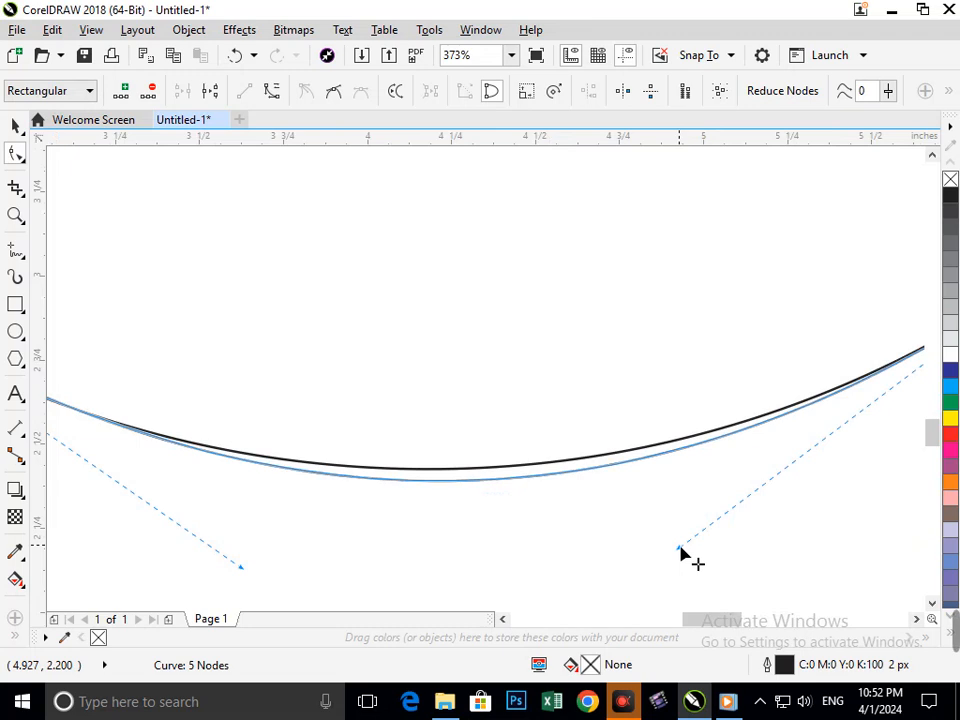
{"action": "left_click_drag", "start_coordinate": [680, 548], "coordinate": [661, 529]}
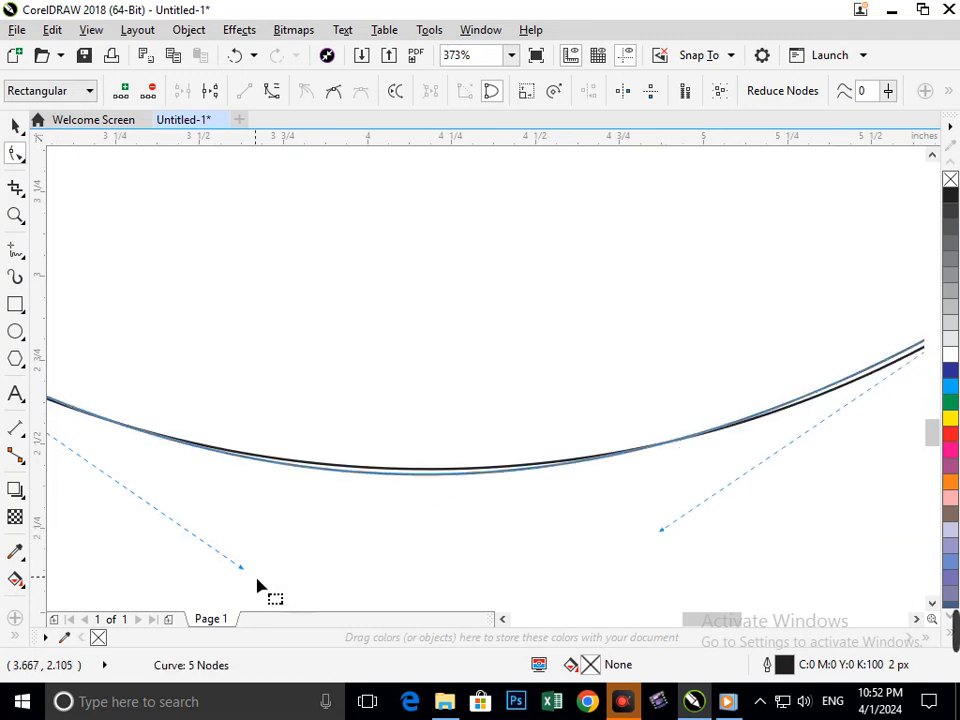
{"action": "mouse_move", "coordinate": [241, 573]}
{"action": "left_mouse_down"}
{"action": "mouse_move", "coordinate": [255, 579]}
{"action": "mouse_move", "coordinate": [253, 564]}
{"action": "left_mouse_up"}
{"action": "left_click_drag", "start_coordinate": [364, 436], "coordinate": [432, 480]}
{"action": "key", "text": "shift+F4"}
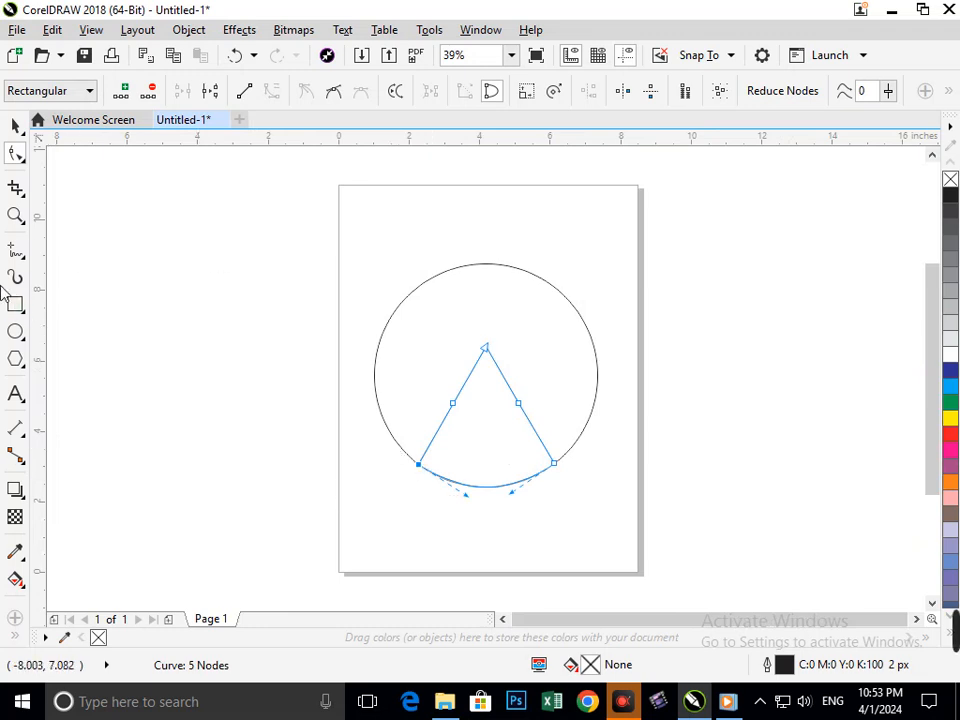
{"action": "left_click", "coordinate": [15, 125]}
{"action": "left_click", "coordinate": [135, 268]}
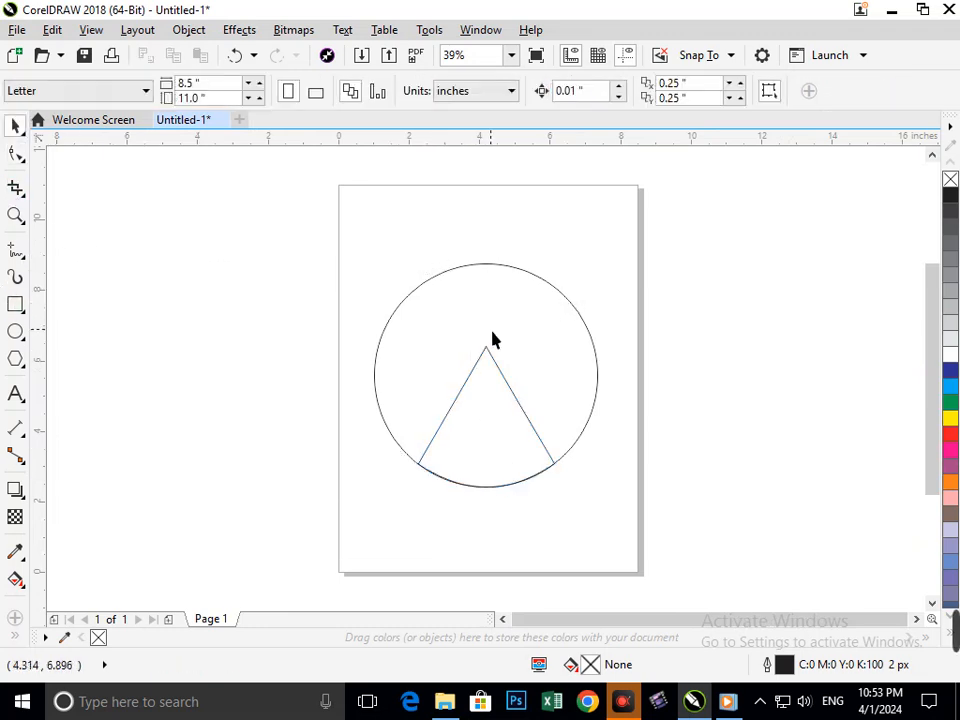
Make a thin slanted bar from a rectangle above the circle, mirror a copy, and move it right to form a V
{"action": "left_click", "coordinate": [24, 262]}
{"action": "mouse_move", "coordinate": [10, 318]}
{"action": "left_click", "coordinate": [40, 306]}
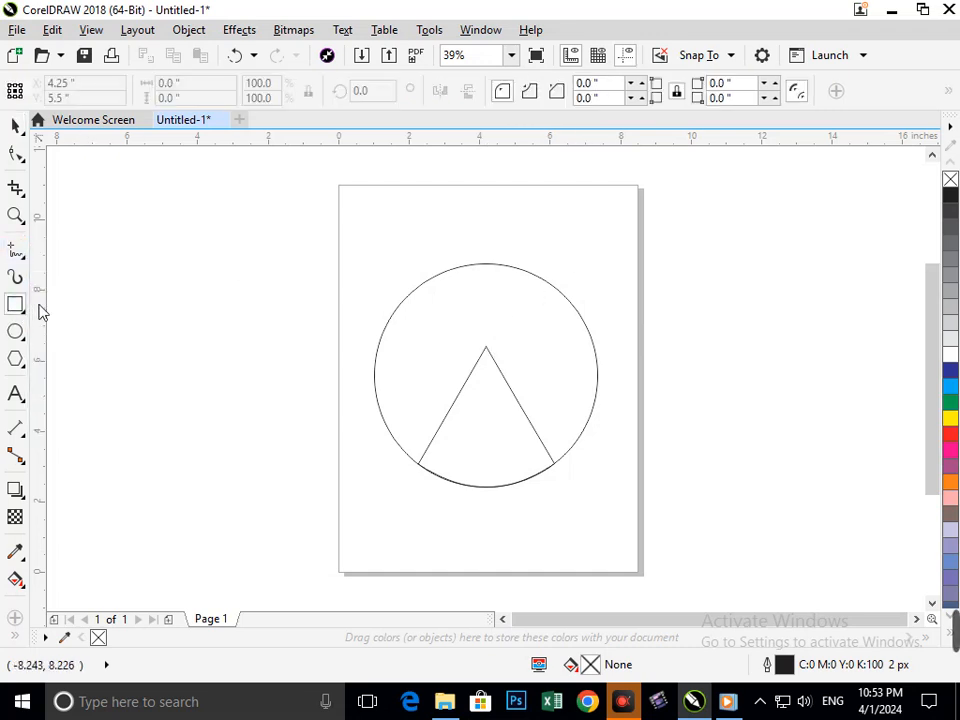
{"action": "left_click_drag", "start_coordinate": [87, 275], "coordinate": [465, 326]}
{"action": "left_click", "coordinate": [15, 125]}
{"action": "left_click", "coordinate": [100, 373]}
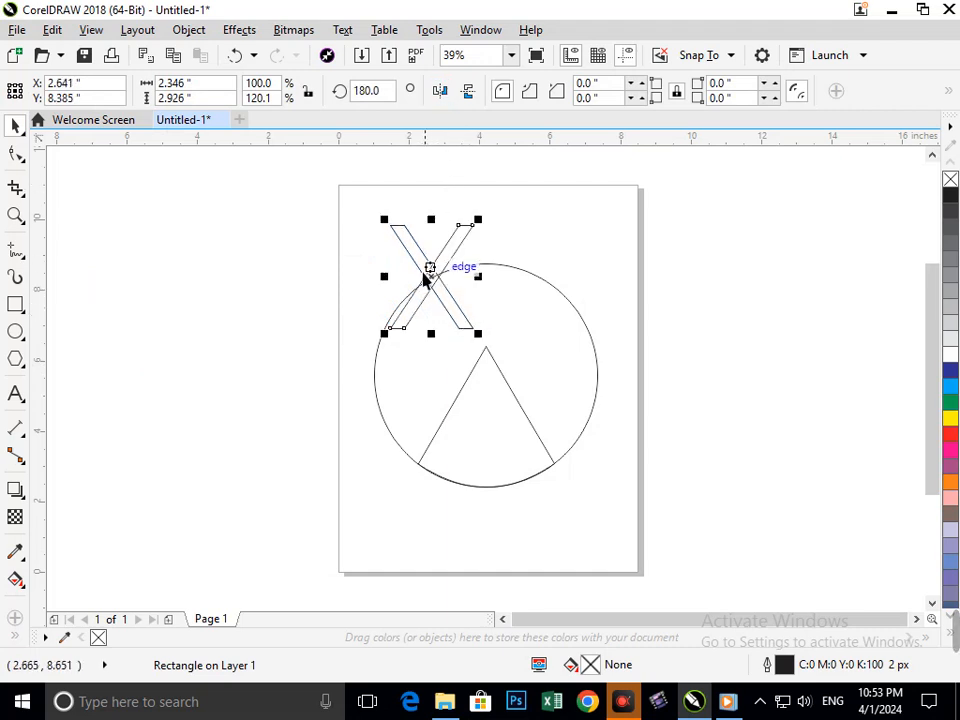
{"action": "left_click_drag", "start_coordinate": [428, 302], "coordinate": [490, 304]}
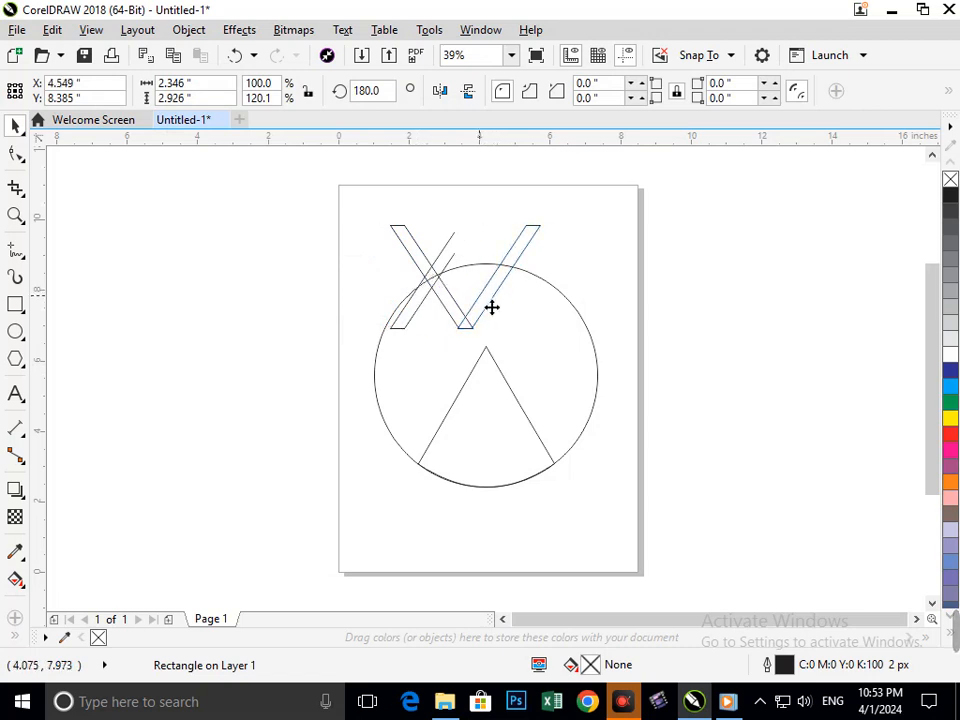
Select both slanted bars, widen the V, and centre it over the upper part of the circle
{"action": "left_click", "coordinate": [345, 285]}
{"action": "left_click", "coordinate": [418, 255]}
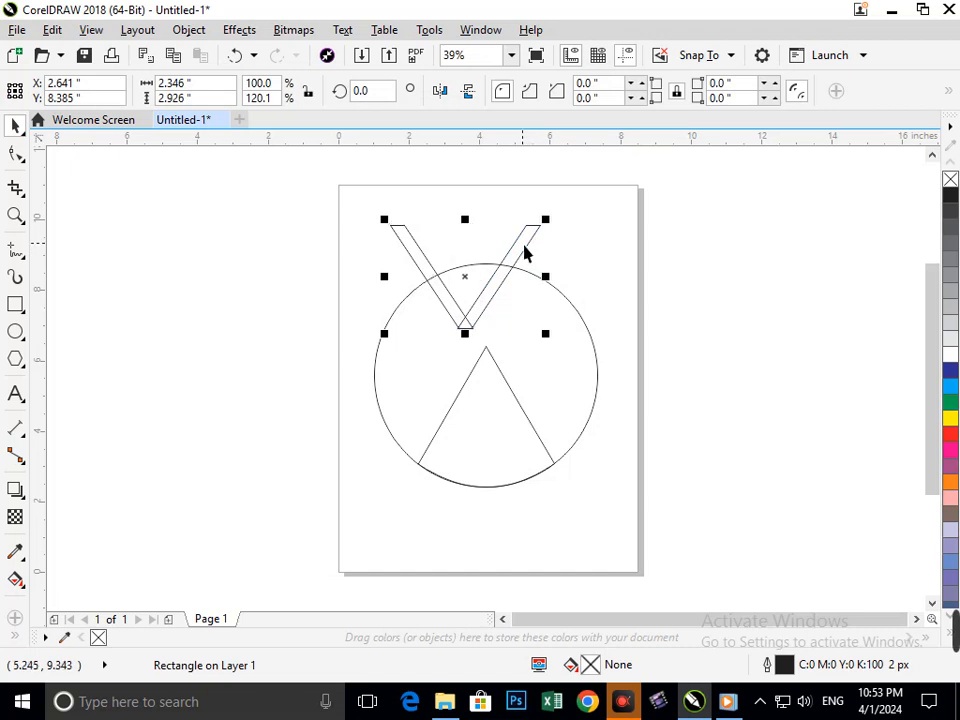
{"action": "left_click", "coordinate": [525, 258], "text": "shift"}
{"action": "left_click_drag", "start_coordinate": [551, 289], "coordinate": [566, 291]}
{"action": "mouse_move", "coordinate": [504, 296]}
{"action": "left_mouse_down"}
{"action": "mouse_move", "coordinate": [528, 300]}
{"action": "mouse_move", "coordinate": [520, 310]}
{"action": "left_mouse_up"}
{"action": "left_click", "coordinate": [686, 429]}
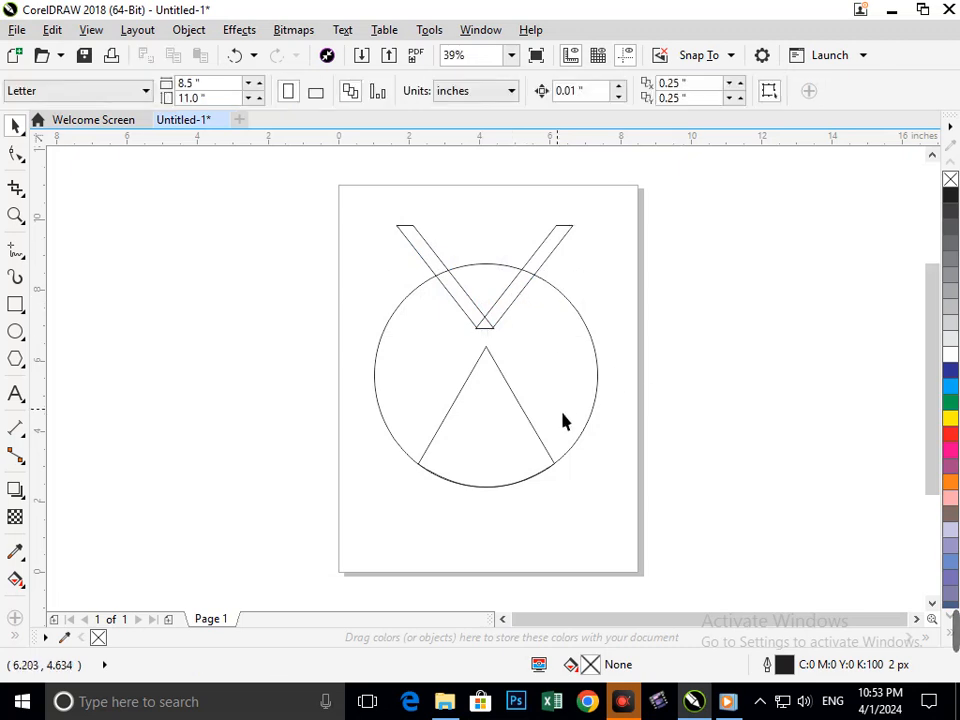
Create a slightly smaller concentric copy of the circle inside the original to form a narrow ring
{"action": "left_click", "coordinate": [567, 455]}
{"action": "left_click_drag", "start_coordinate": [608, 500], "coordinate": [597, 493]}
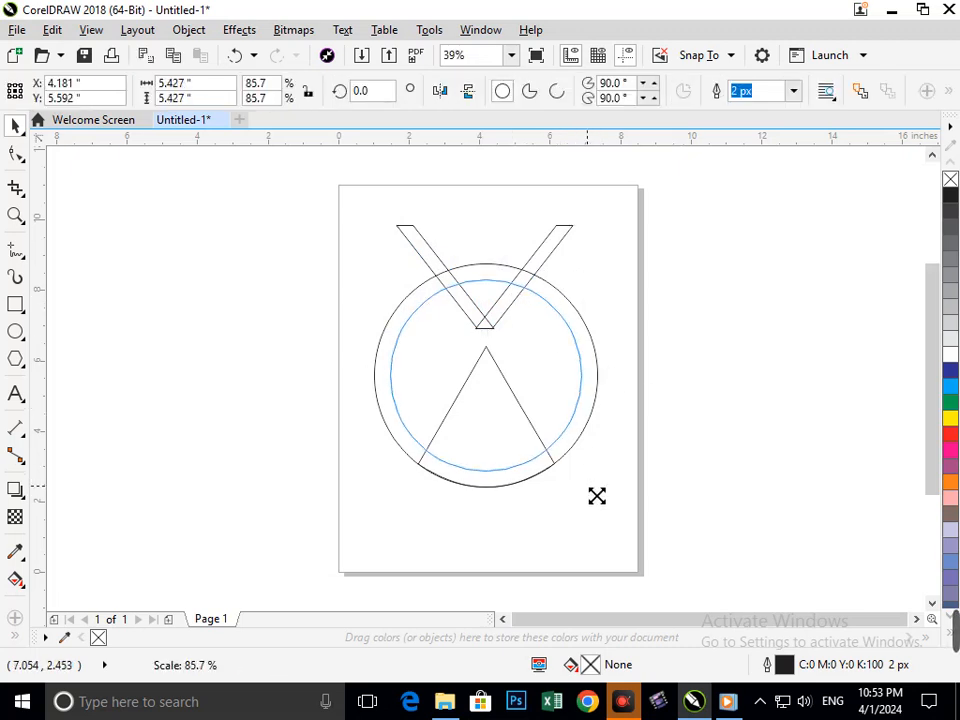
{"action": "left_click_drag", "start_coordinate": [589, 492], "coordinate": [602, 501]}
{"action": "left_click", "coordinate": [588, 505]}
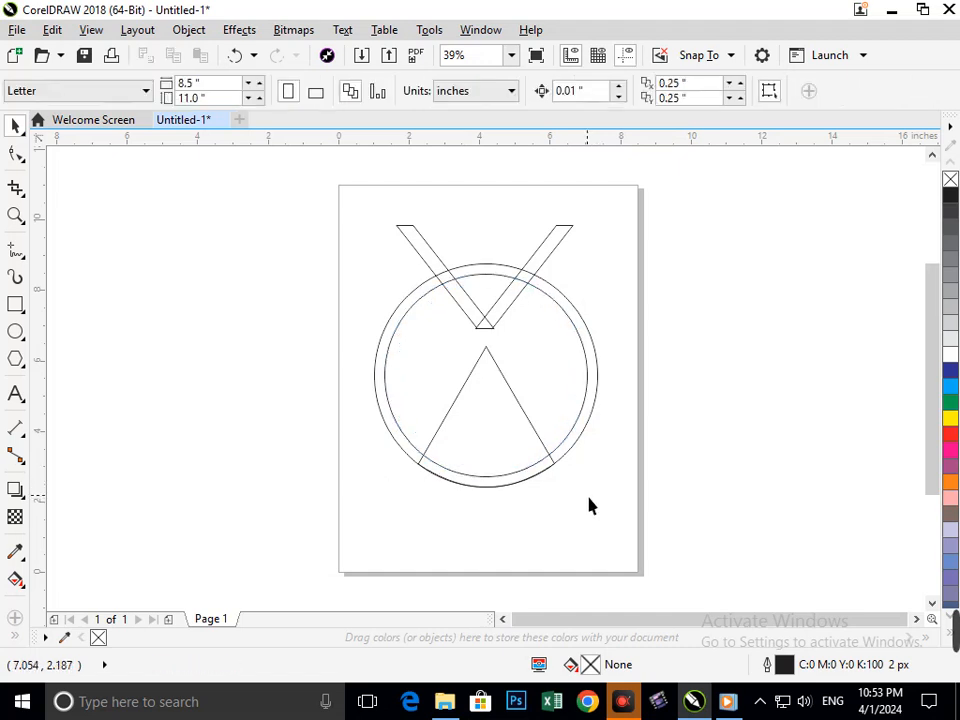
With Virtual Segment Delete, remove the ring's arcs between the V's bars and the bar portions extending outside the circle
{"action": "left_click", "coordinate": [21, 192]}
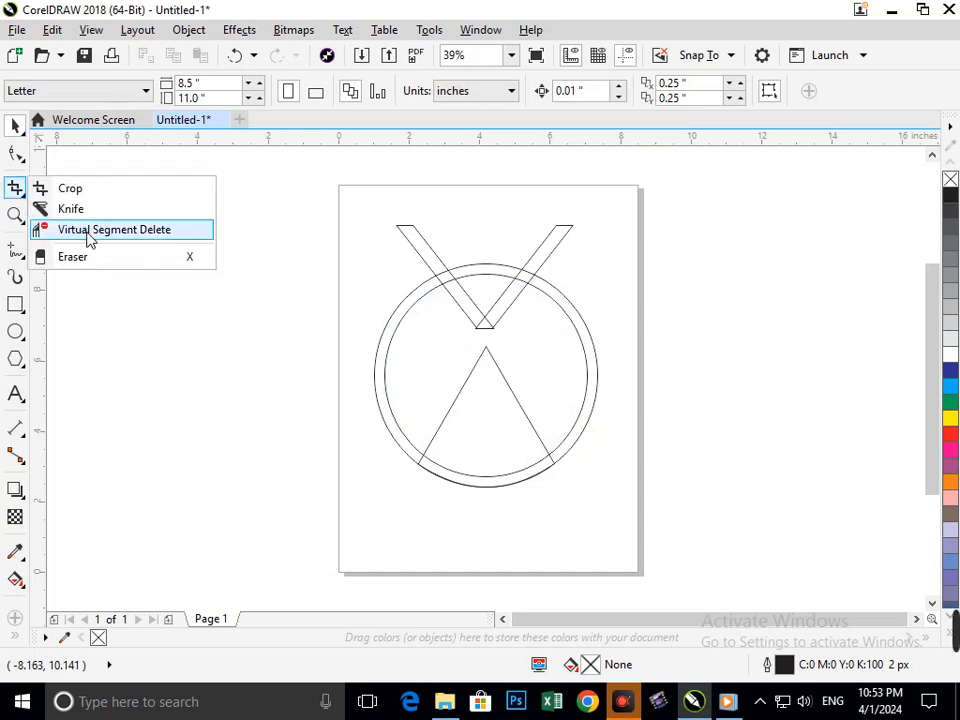
{"action": "left_click", "coordinate": [84, 229]}
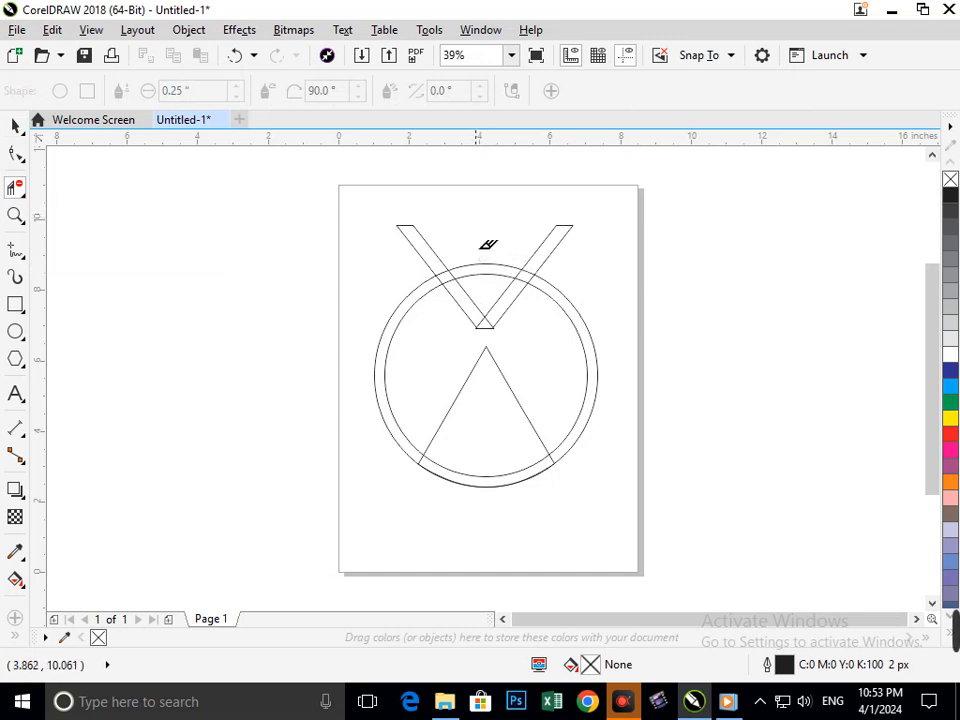
{"action": "left_click_drag", "start_coordinate": [476, 225], "coordinate": [486, 283]}
{"action": "left_click_drag", "start_coordinate": [524, 238], "coordinate": [597, 251]}
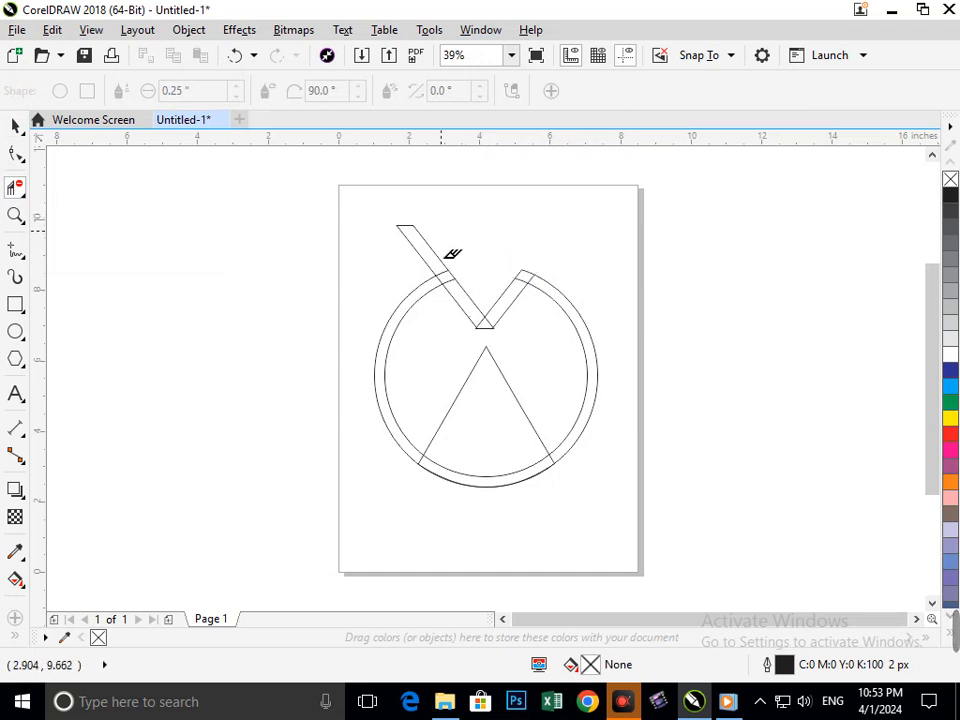
{"action": "left_click_drag", "start_coordinate": [452, 254], "coordinate": [401, 311]}
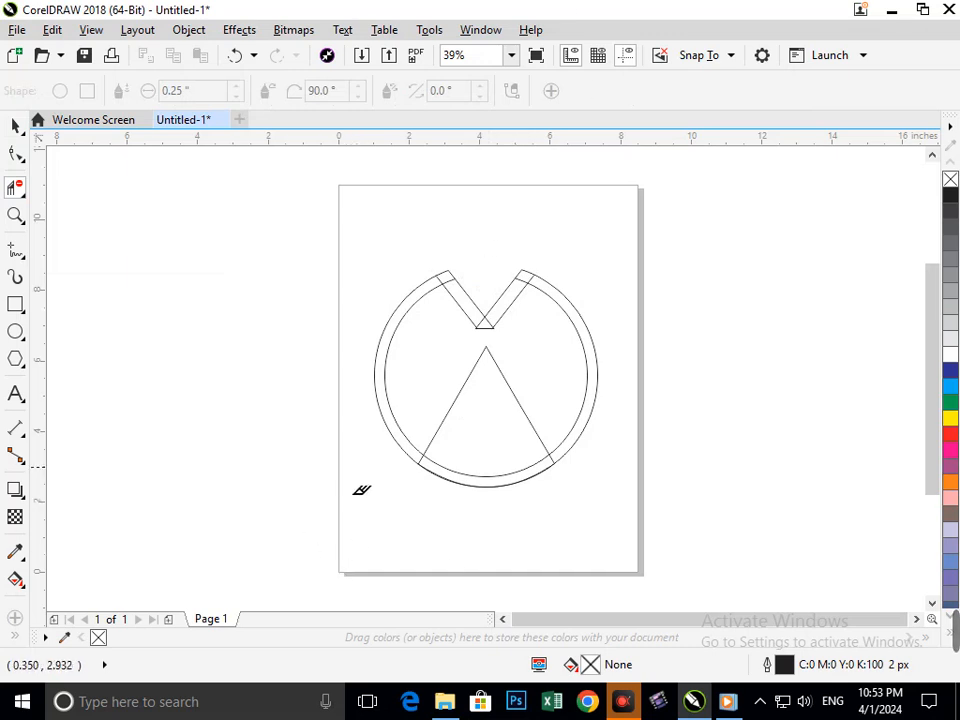
Delete the overlapping bar and inner-arc segments where the ring meets the V's left bar
{"action": "scroll", "coordinate": [430, 311], "scroll_direction": "up", "scroll_amount": 5}
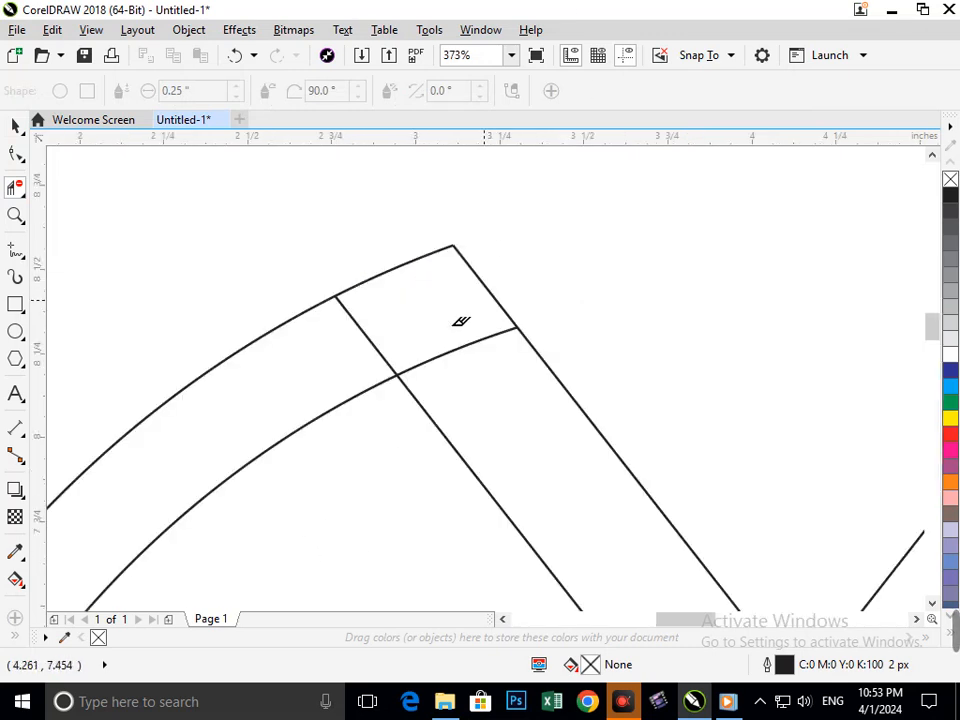
{"action": "left_click", "coordinate": [370, 347]}
{"action": "left_click", "coordinate": [440, 360]}
{"action": "scroll", "coordinate": [548, 520], "scroll_direction": "down", "scroll_amount": 5}
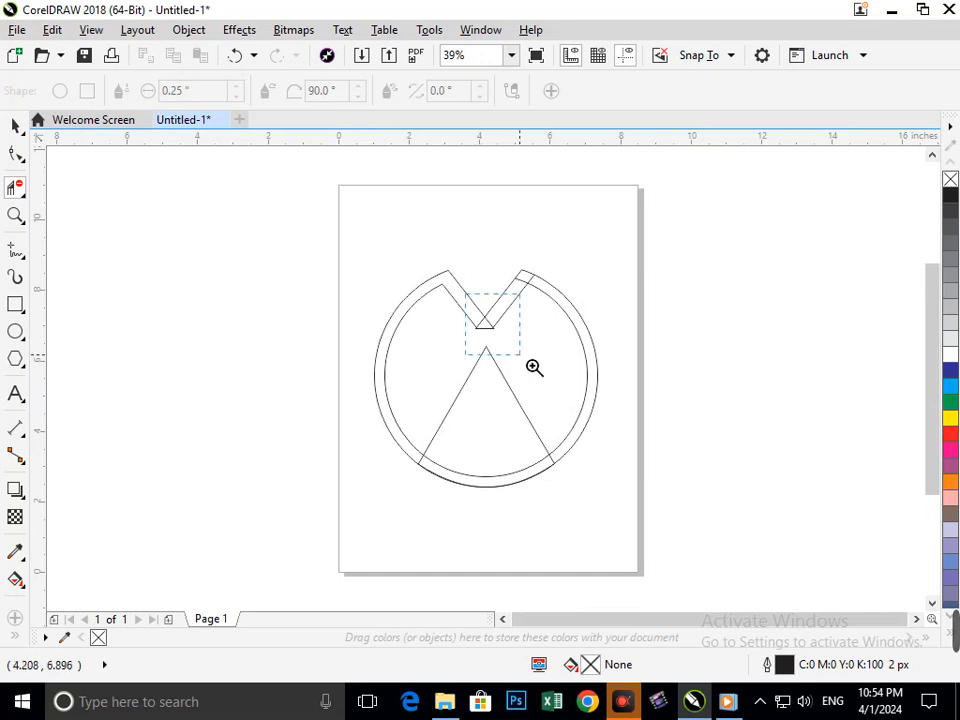
Delete the crossing bar segments and the two small leftover corner triangles at the bottom of the V
{"action": "left_click_drag", "start_coordinate": [531, 363], "coordinate": [532, 359]}
{"action": "left_click", "coordinate": [356, 363]}
{"action": "left_click", "coordinate": [411, 350]}
{"action": "key", "text": "F2"}
{"action": "left_click_drag", "start_coordinate": [430, 386], "coordinate": [464, 419]}
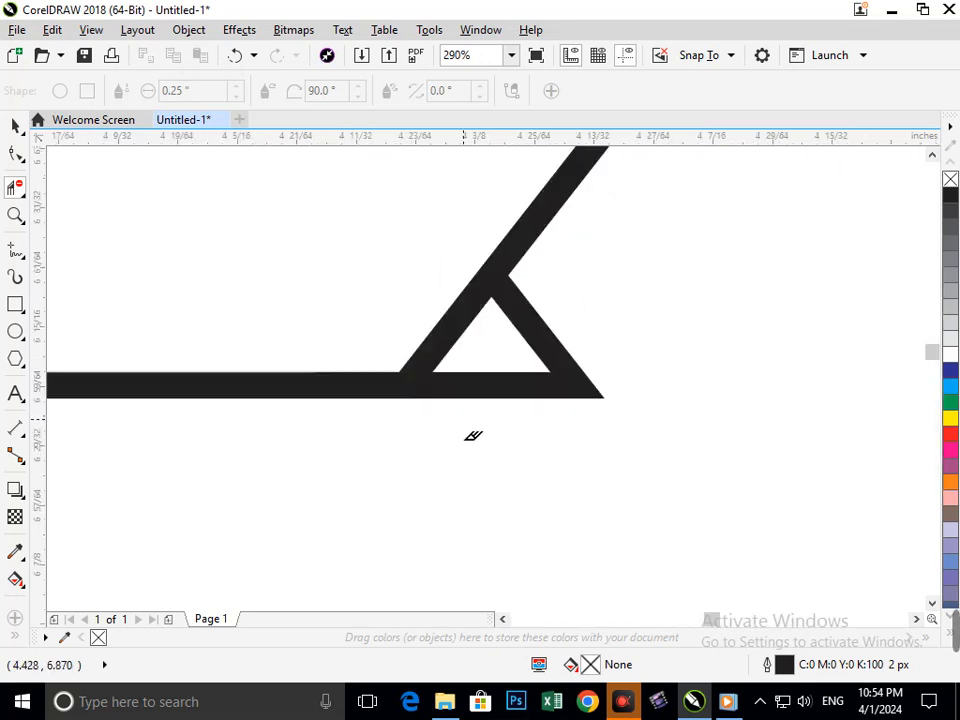
{"action": "left_click", "coordinate": [536, 370]}
{"action": "key", "text": "F3"}
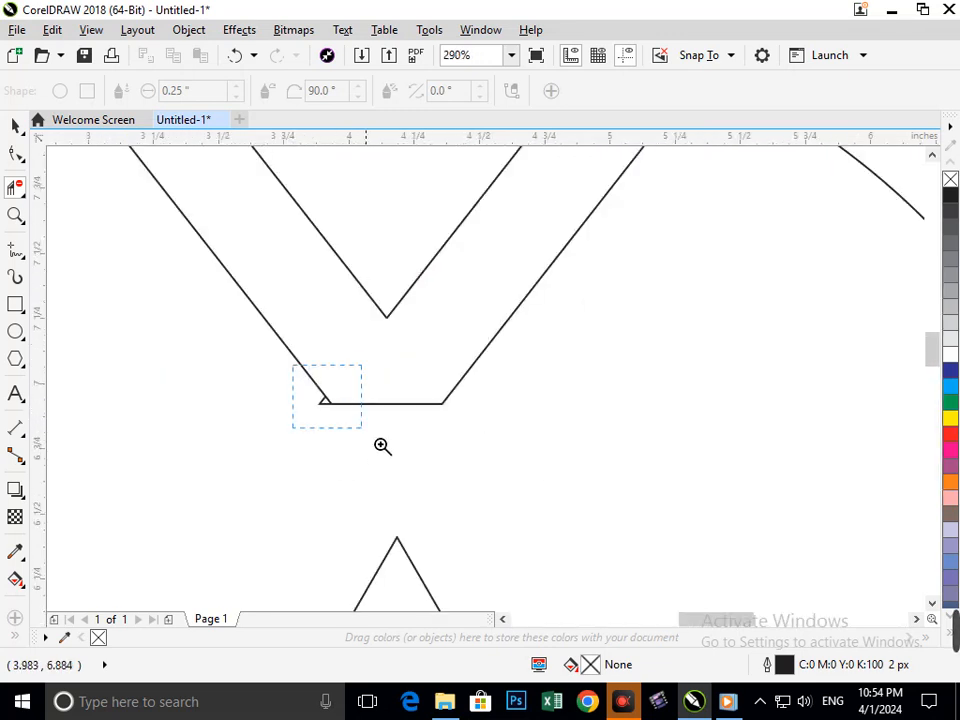
{"action": "left_click_drag", "start_coordinate": [380, 444], "coordinate": [378, 440]}
{"action": "left_click", "coordinate": [422, 450]}
{"action": "key", "text": "F3"}
{"action": "key", "text": "F3"}
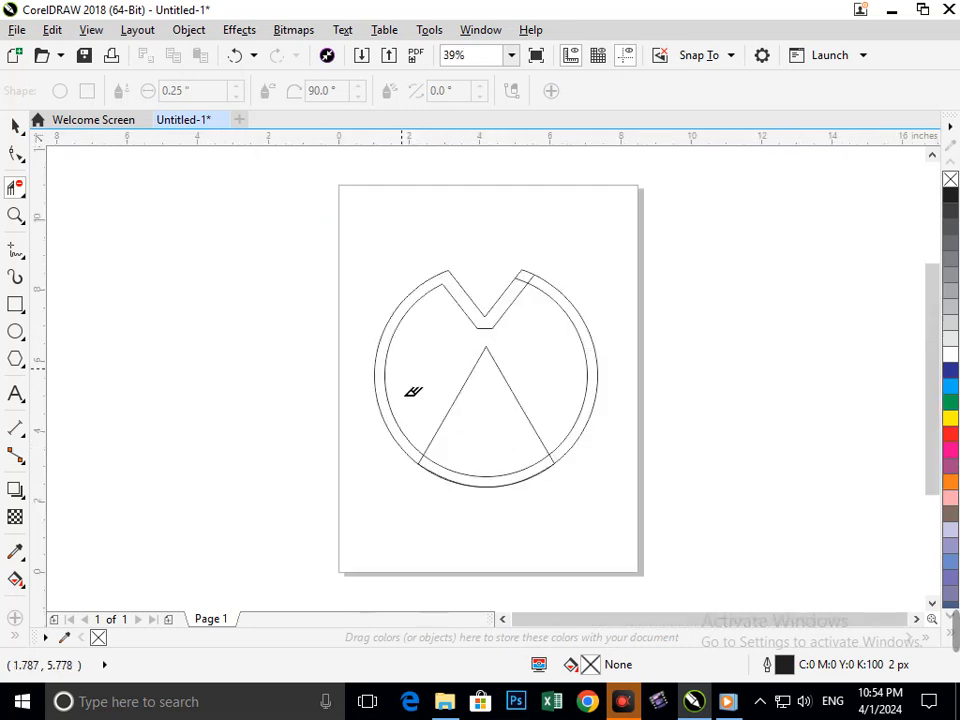
Delete the overlapping bar and inner-arc segments where the ring meets the V's right bar
{"action": "key", "text": "F2"}
{"action": "left_click_drag", "start_coordinate": [485, 256], "coordinate": [555, 319]}
{"action": "left_click", "coordinate": [533, 338]}
{"action": "left_click", "coordinate": [565, 321]}
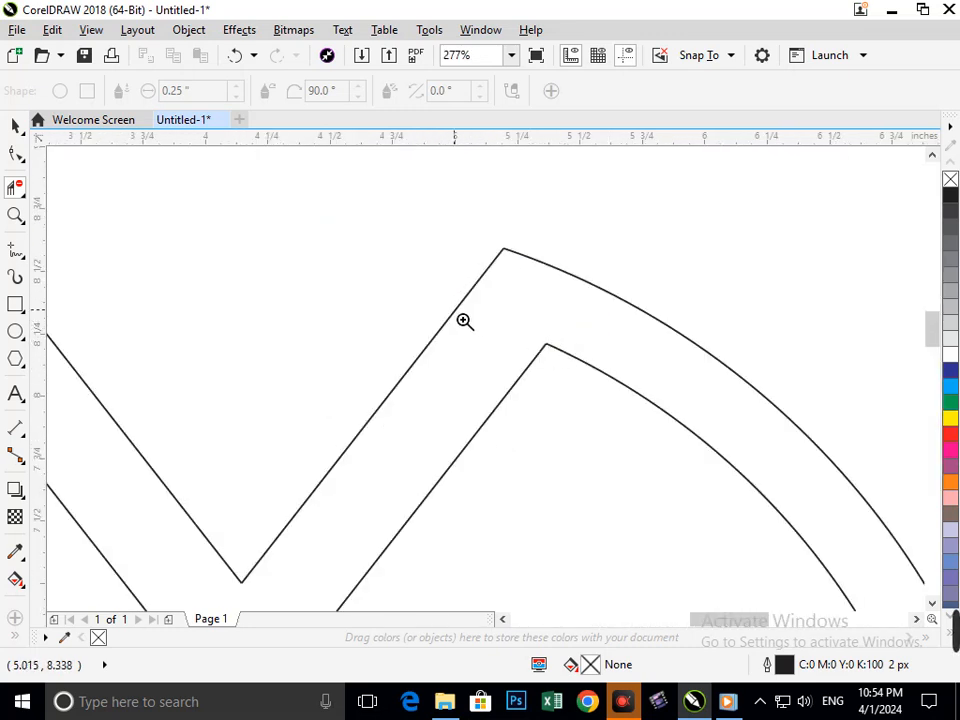
{"action": "key", "text": "F3"}
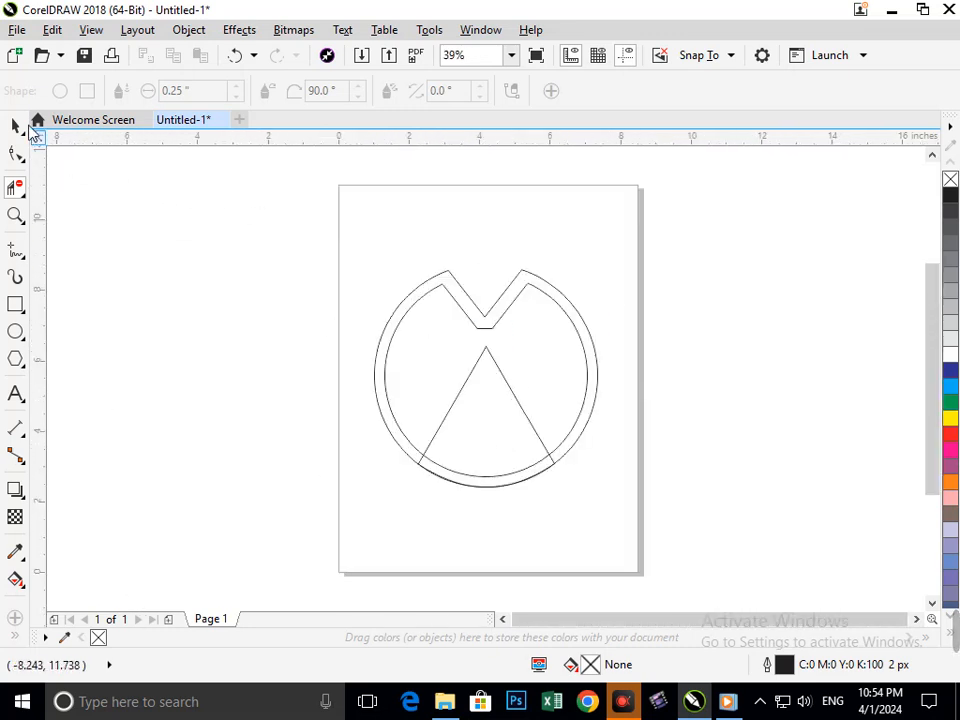
Make a smaller copy of the curved-base wedge, centred inside the original wedge
{"action": "key", "text": "F10"}
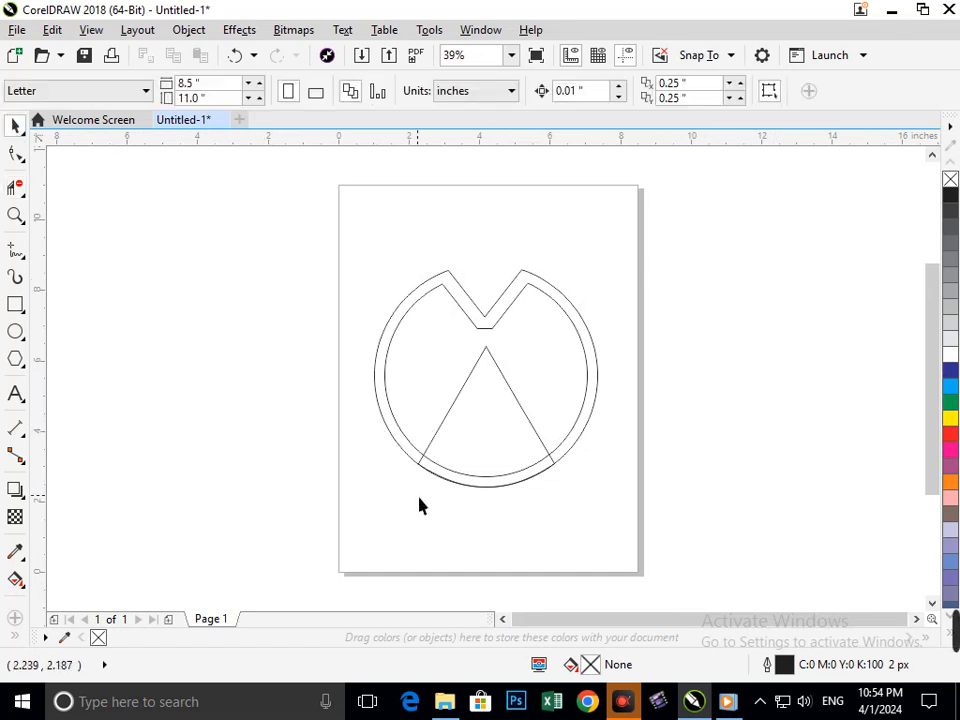
{"action": "left_click", "coordinate": [399, 466]}
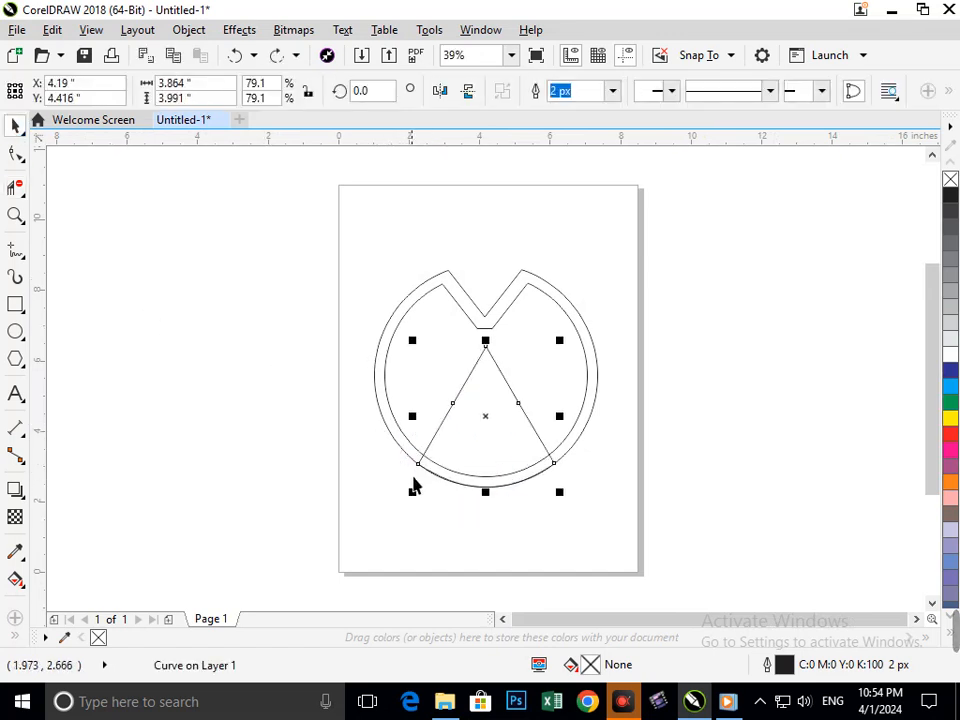
{"action": "left_click_drag", "start_coordinate": [416, 496], "coordinate": [440, 489]}
{"action": "left_click", "coordinate": [466, 536]}
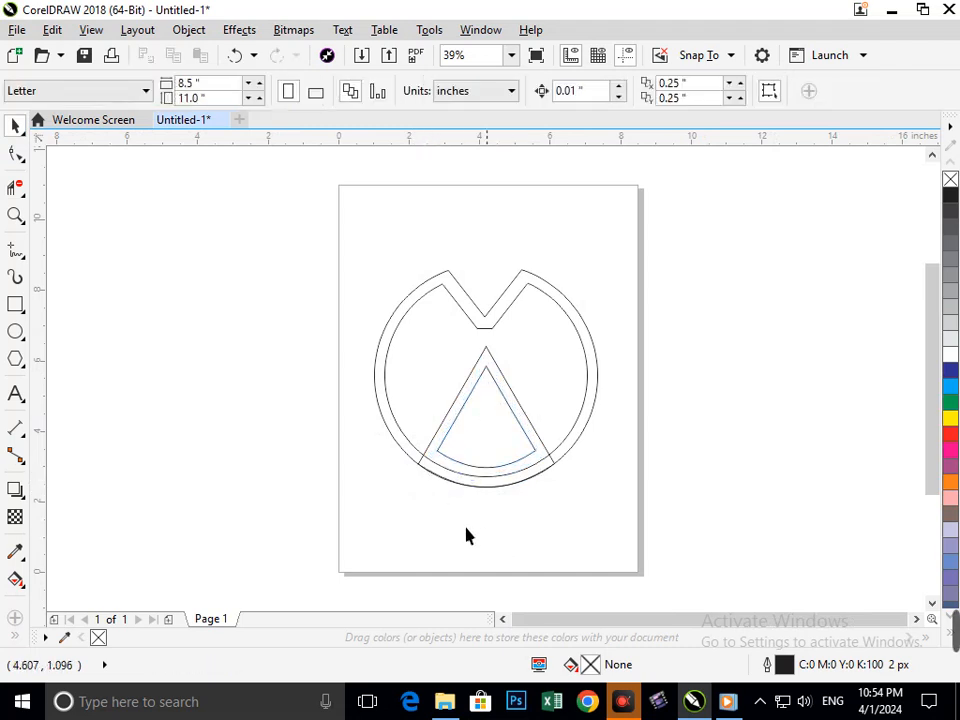
Draw two 2-point lines from the inner wedge's lower corners outward past the circle, the left one about 2.3 inches long
{"action": "left_click", "coordinate": [20, 255]}
{"action": "left_click", "coordinate": [94, 292]}
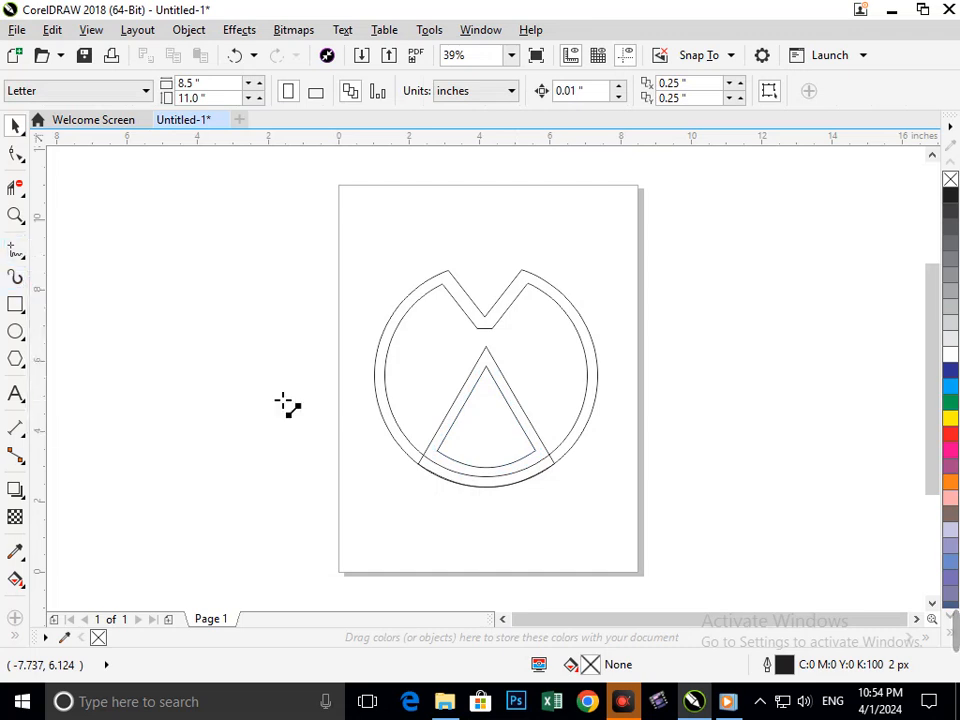
{"action": "left_click", "coordinate": [438, 453]}
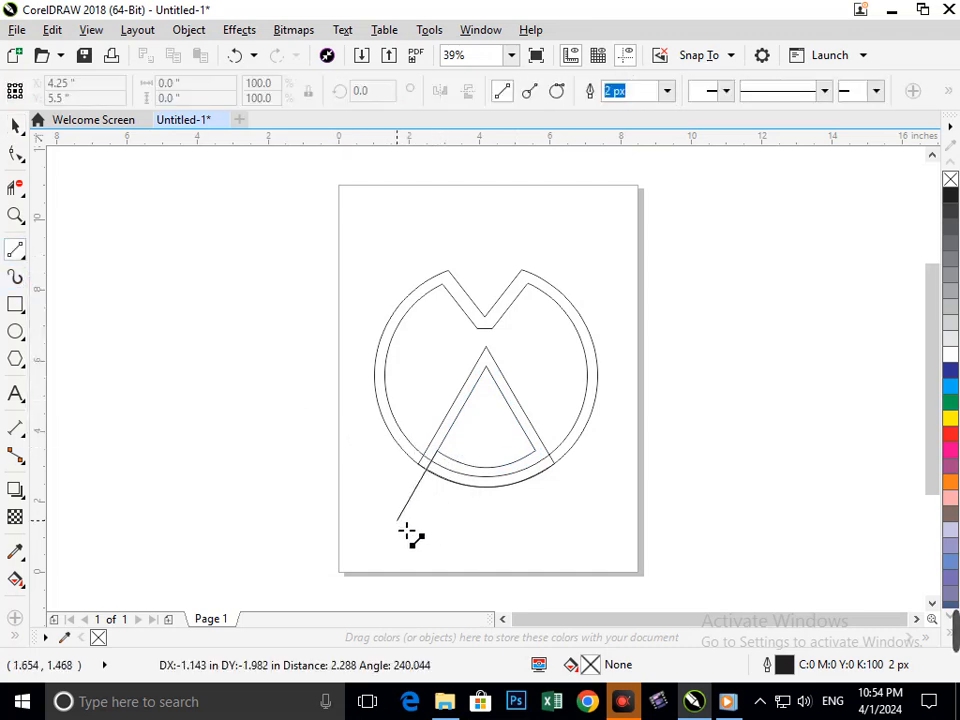
{"action": "double_click", "coordinate": [398, 521]}
{"action": "left_click", "coordinate": [550, 462]}
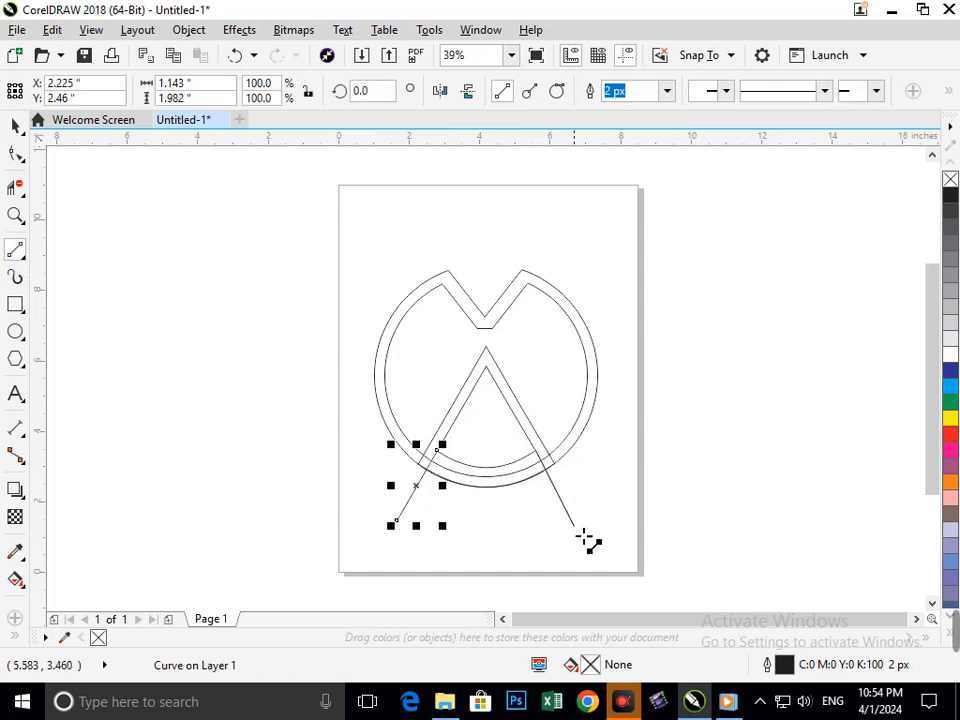
{"action": "double_click", "coordinate": [576, 528]}
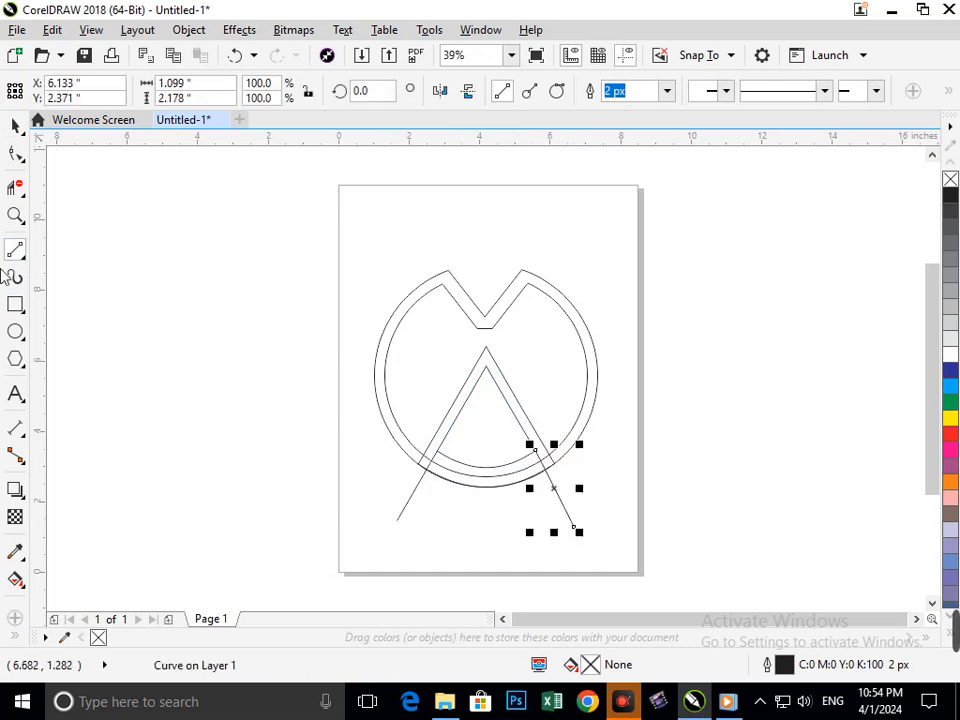
With Virtual Segment Delete, remove the bottom arcs between the wedge's legs and the line ends extending outside the circle
{"action": "left_click", "coordinate": [15, 215]}
{"action": "mouse_move", "coordinate": [480, 462]}
{"action": "left_mouse_down"}
{"action": "mouse_move", "coordinate": [475, 549]}
{"action": "mouse_move", "coordinate": [700, 519]}
{"action": "left_mouse_up"}
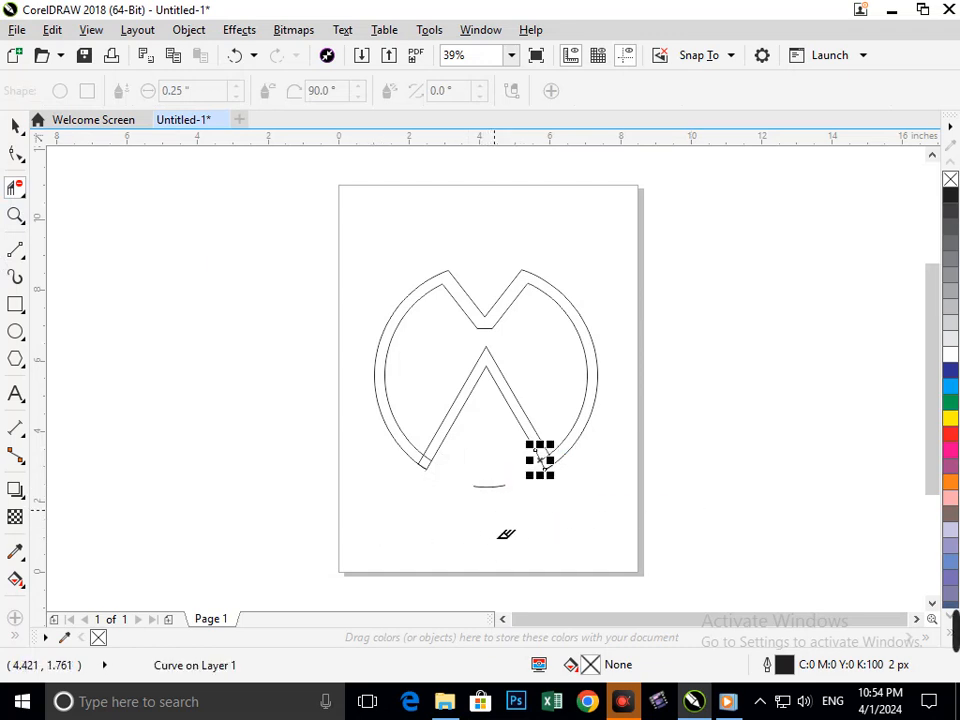
{"action": "left_click_drag", "start_coordinate": [462, 457], "coordinate": [506, 516]}
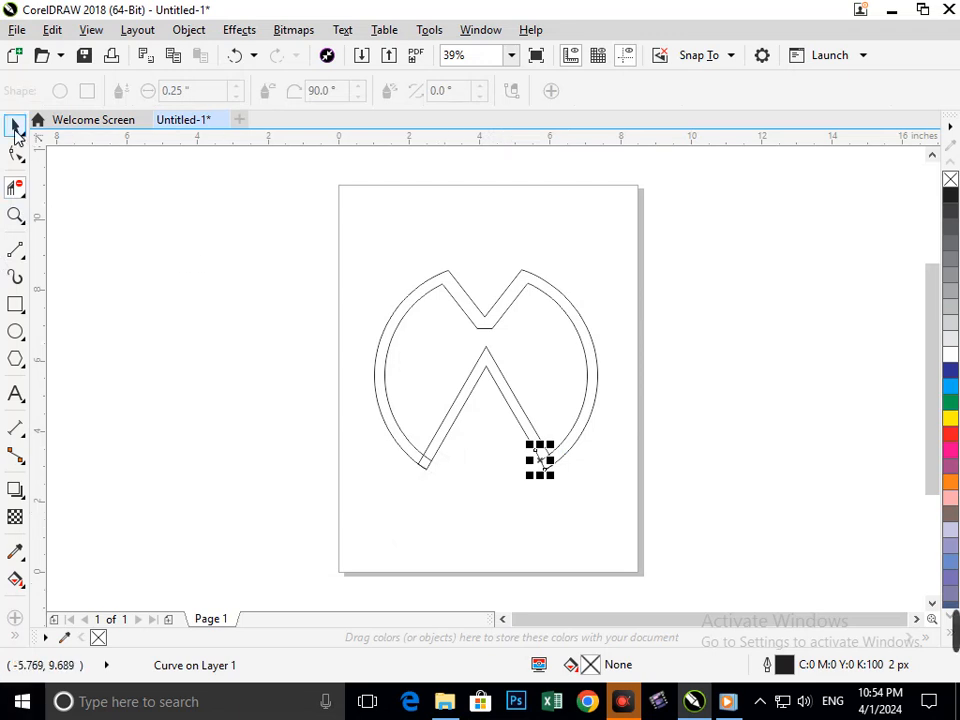
{"action": "left_click", "coordinate": [22, 160]}
{"action": "left_click", "coordinate": [555, 530]}
{"action": "key", "text": "space"}
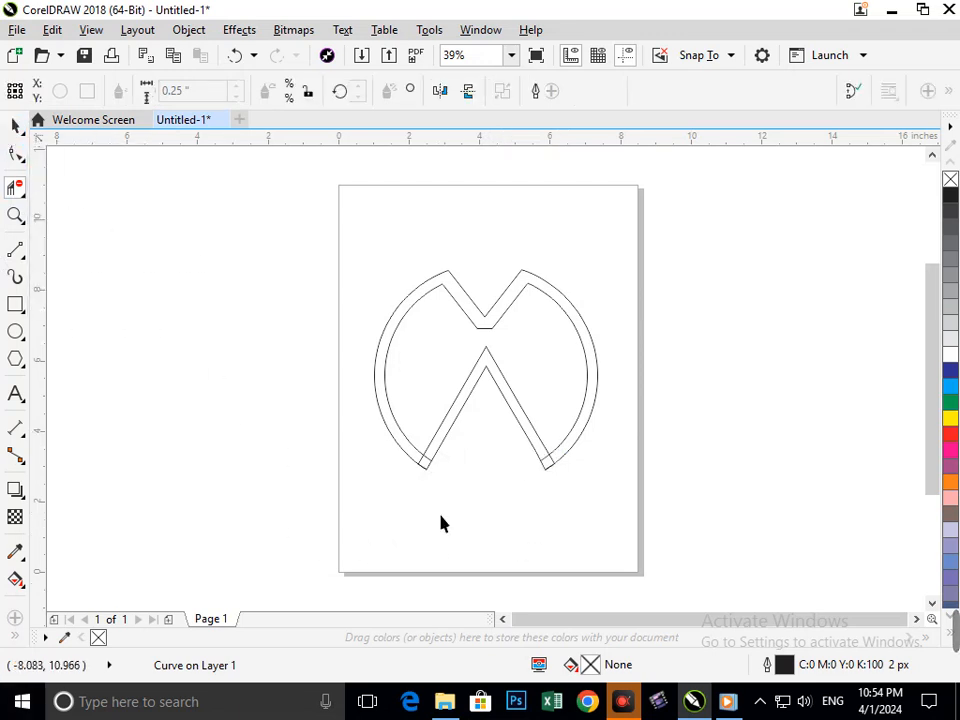
Delete the overlapping wedge and arc segments at the lower-left junction of the ring and wedge
{"action": "left_click_drag", "start_coordinate": [457, 479], "coordinate": [457, 480]}
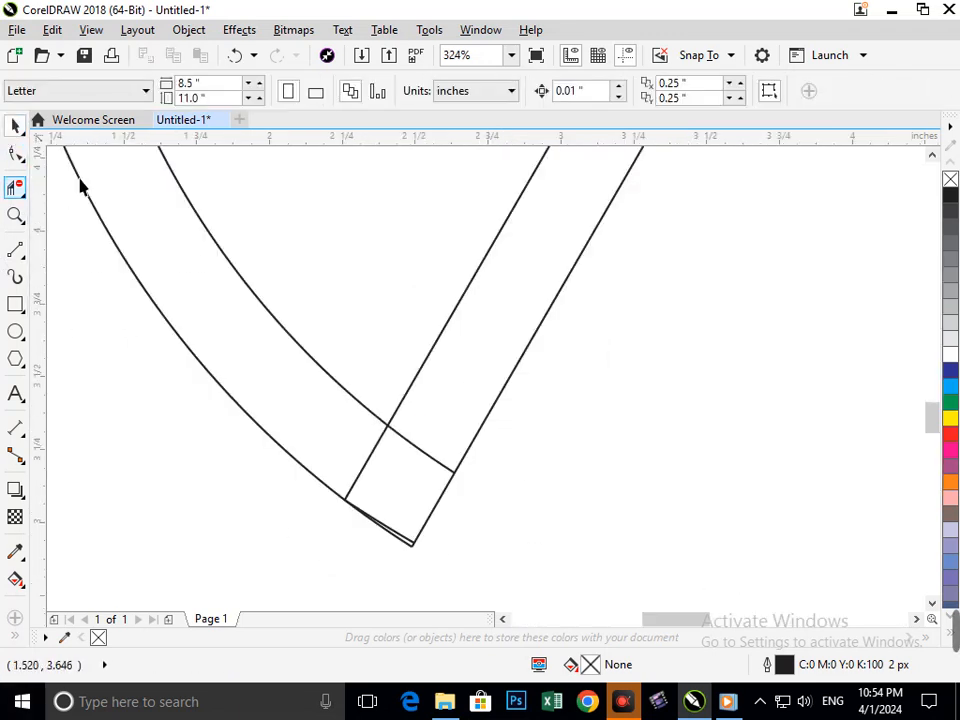
{"action": "left_click", "coordinate": [15, 189]}
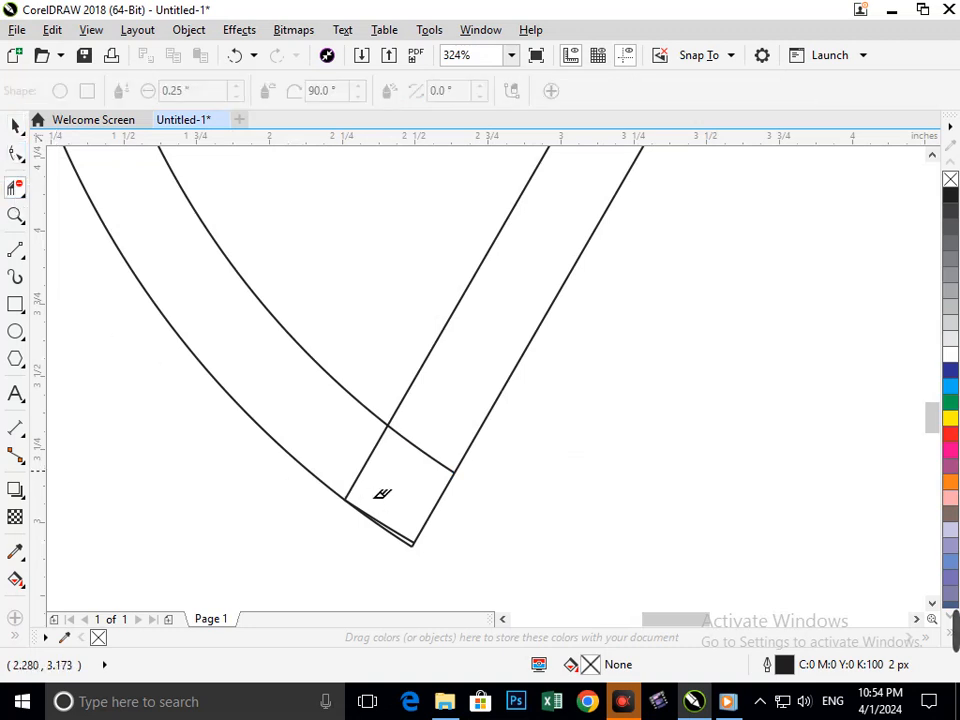
{"action": "left_click", "coordinate": [418, 446]}
{"action": "left_click", "coordinate": [352, 478]}
{"action": "scroll", "coordinate": [407, 553], "scroll_direction": "up", "scroll_amount": 5}
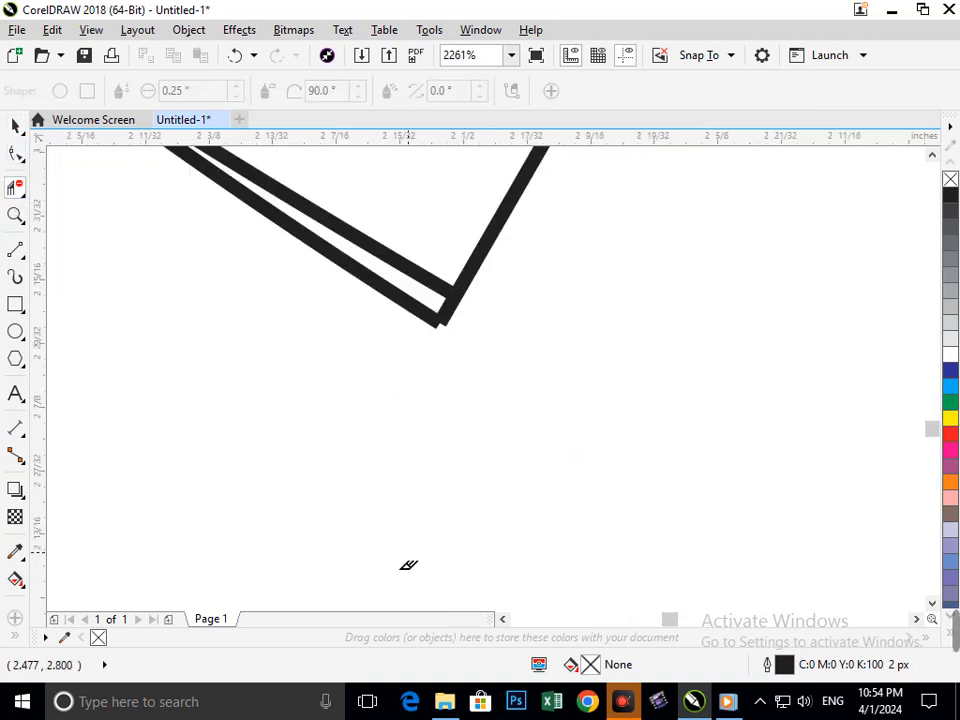
{"action": "left_click", "coordinate": [441, 270]}
{"action": "scroll", "coordinate": [474, 379], "scroll_direction": "down", "scroll_amount": 8}
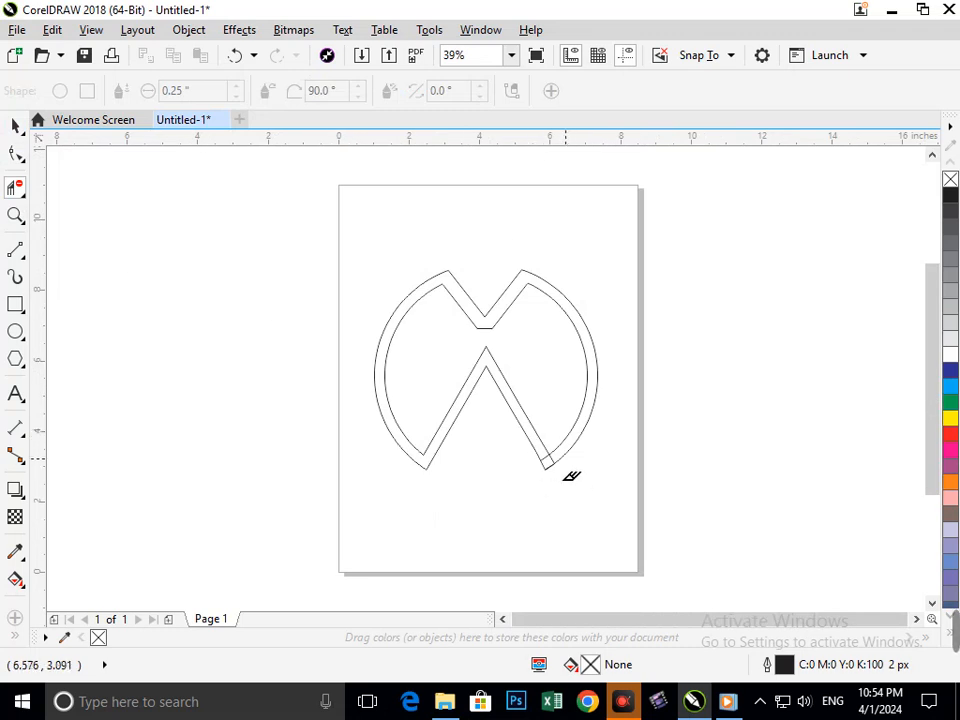
Delete the overlapping wedge and arc segments at the lower-right junction of the ring and wedge
{"action": "scroll", "coordinate": [568, 478], "scroll_direction": "up", "scroll_amount": 4}
{"action": "left_click", "coordinate": [422, 386]}
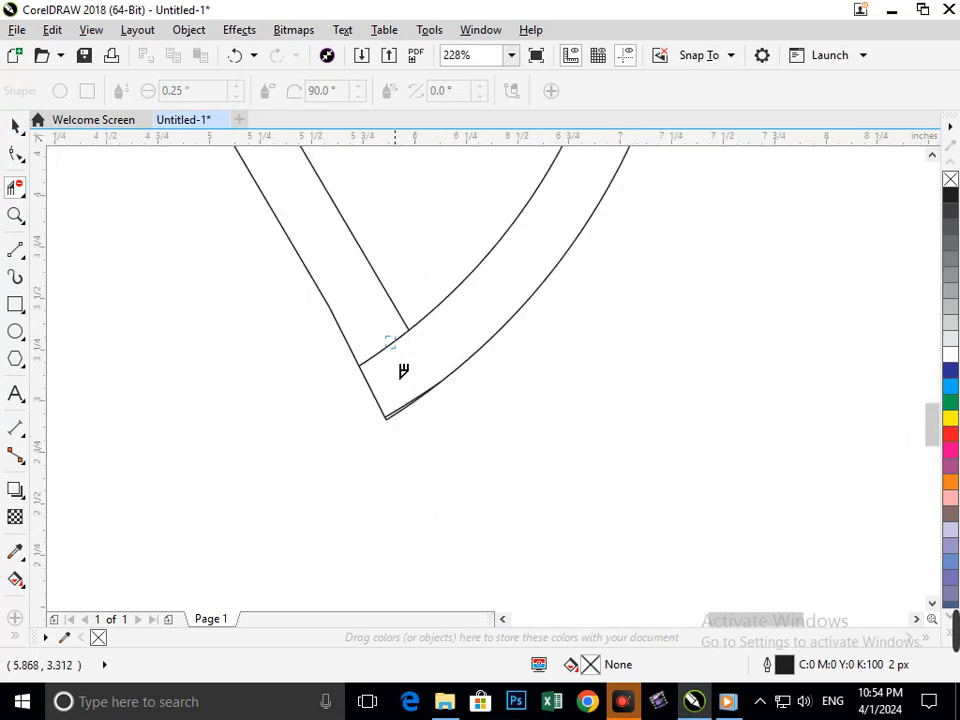
{"action": "left_click_drag", "start_coordinate": [378, 382], "coordinate": [454, 480]}
{"action": "scroll", "coordinate": [399, 411], "scroll_direction": "up", "scroll_amount": 4}
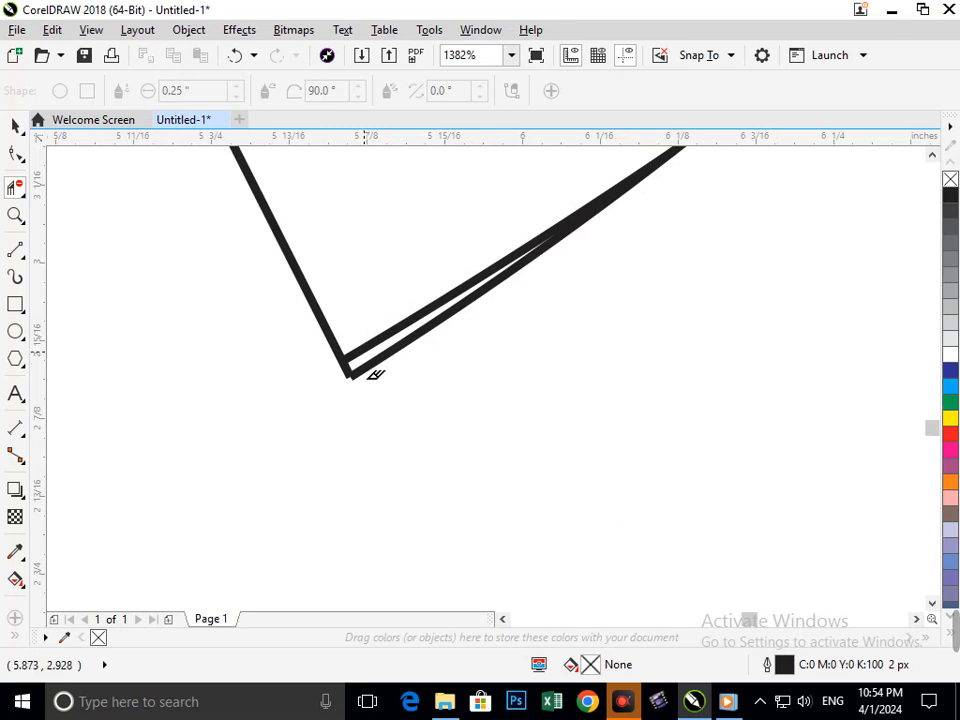
{"action": "left_click", "coordinate": [372, 376]}
{"action": "scroll", "coordinate": [407, 377], "scroll_direction": "down", "scroll_amount": 8}
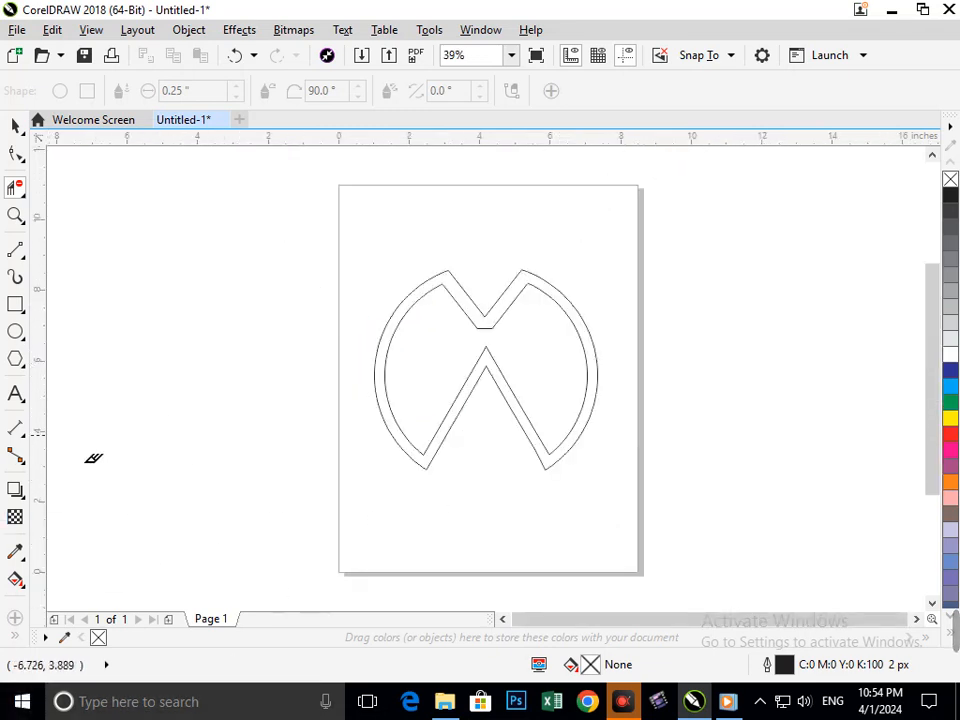
Draw a circle about 0.9 inches in diameter, centred between the wedge's legs
{"action": "left_click", "coordinate": [15, 304]}
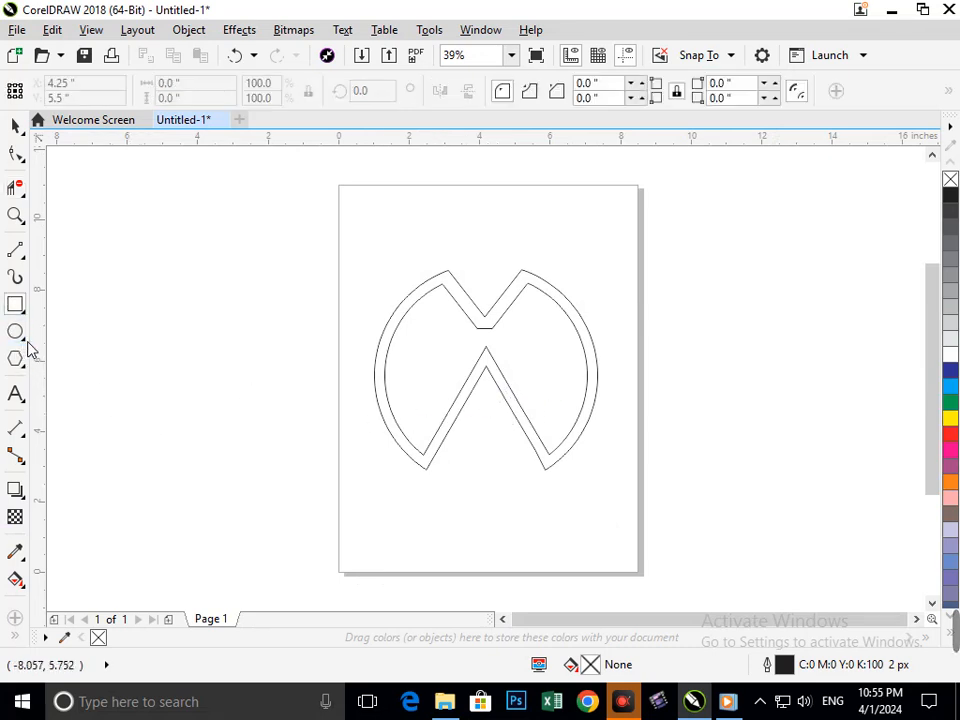
{"action": "left_click", "coordinate": [24, 340]}
{"action": "left_click", "coordinate": [62, 332]}
{"action": "mouse_move", "coordinate": [103, 373]}
{"action": "left_mouse_down"}
{"action": "mouse_move", "coordinate": [156, 419]}
{"action": "mouse_move", "coordinate": [142, 407]}
{"action": "mouse_move", "coordinate": [465, 428]}
{"action": "mouse_move", "coordinate": [486, 447]}
{"action": "mouse_move", "coordinate": [484, 431]}
{"action": "left_mouse_up"}
{"action": "left_click", "coordinate": [16, 125]}
{"action": "left_click", "coordinate": [146, 368]}
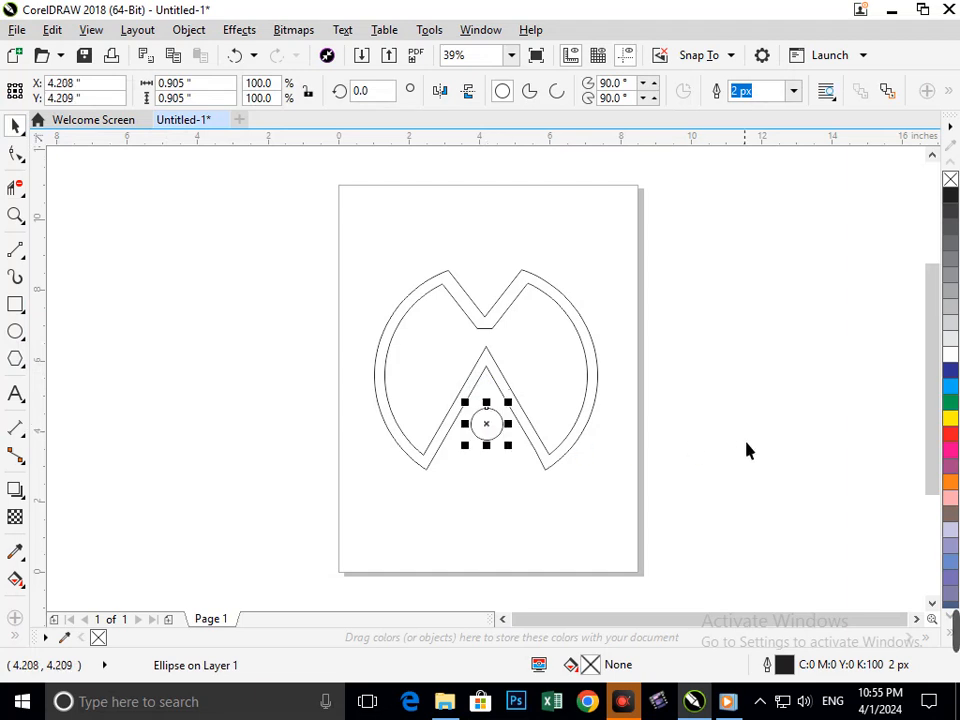
Make a smaller concentric copy of the small circle, about 0.66 inches in diameter
{"action": "left_click", "coordinate": [422, 414]}
{"action": "scroll", "coordinate": [480, 450], "scroll_direction": "up", "scroll_amount": 4}
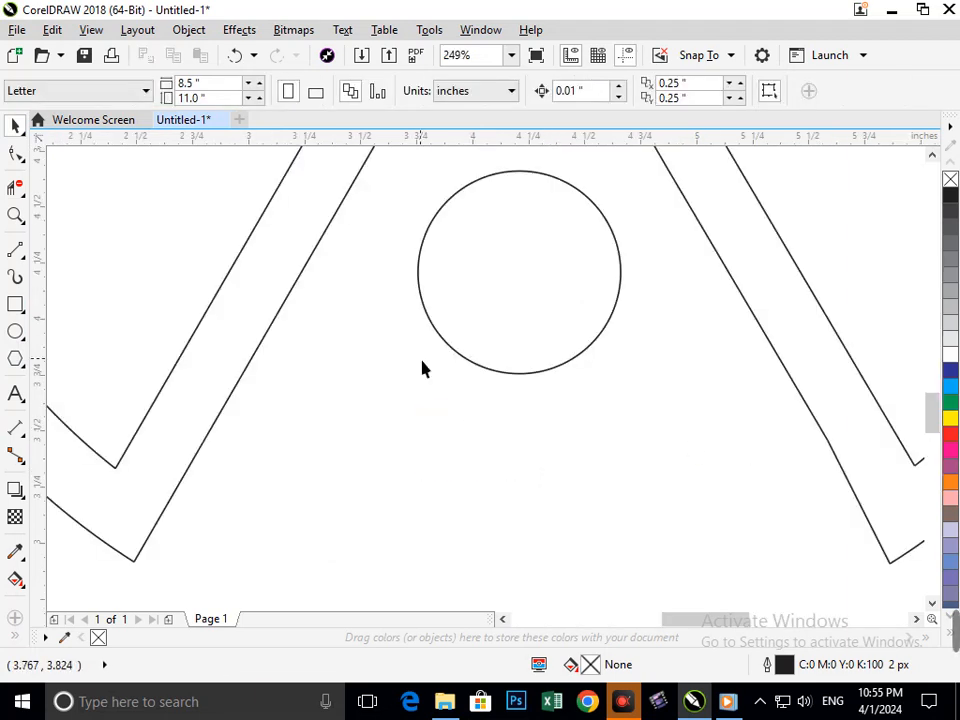
{"action": "left_click", "coordinate": [450, 338]}
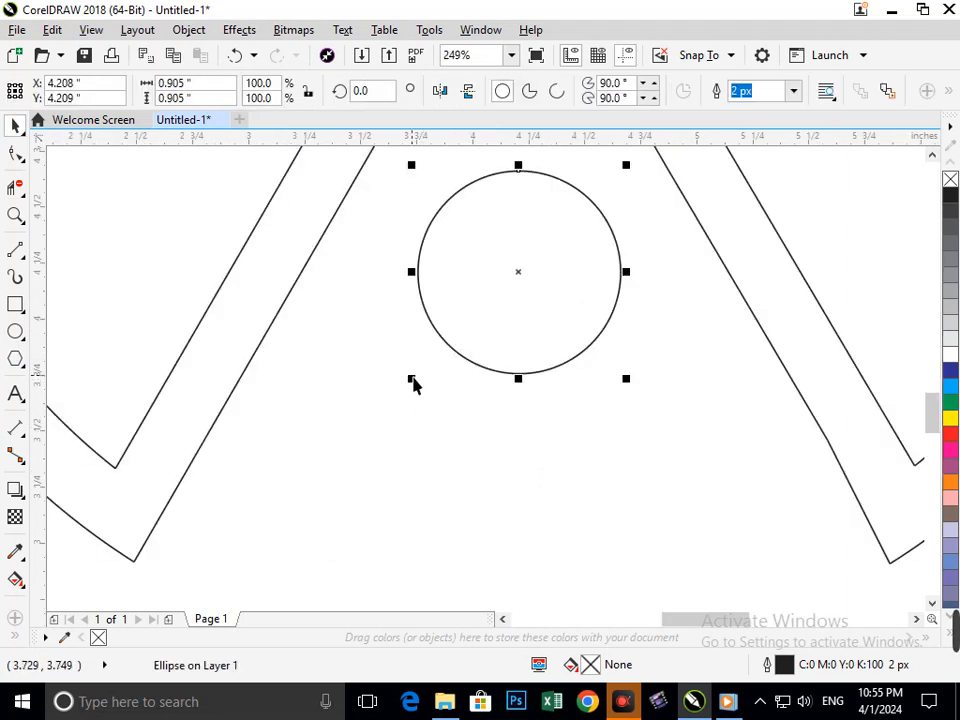
{"action": "left_click_drag", "start_coordinate": [421, 393], "coordinate": [431, 366]}
{"action": "scroll", "coordinate": [596, 424], "scroll_direction": "down", "scroll_amount": 5}
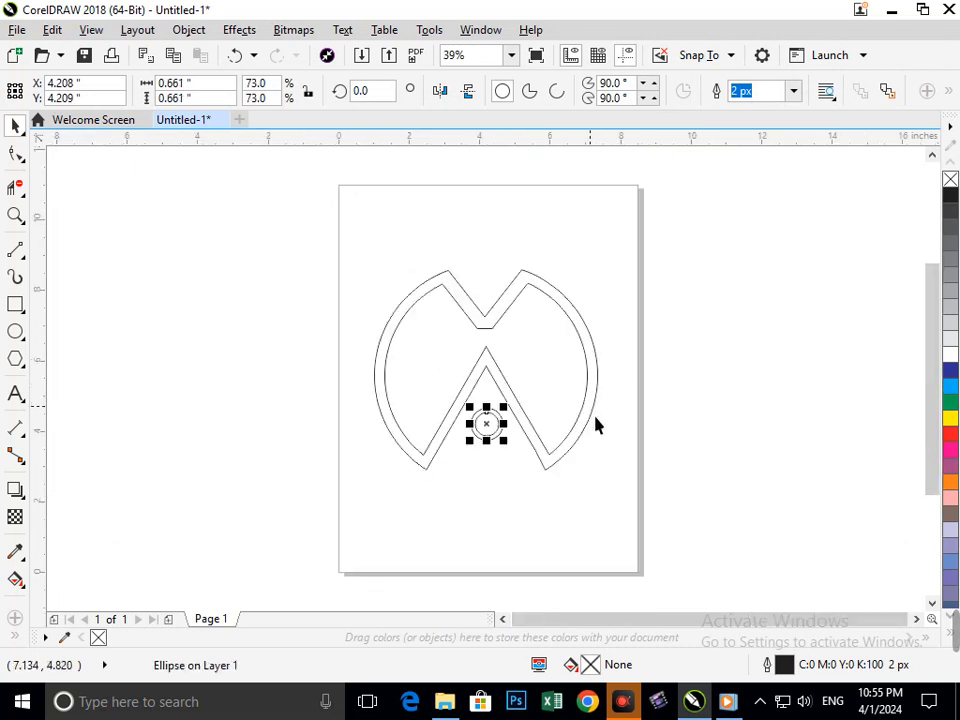
Enlarge the inner small circle about its centre to about 0.71 inches in diameter
{"action": "left_click", "coordinate": [712, 477]}
{"action": "scroll", "coordinate": [489, 435], "scroll_direction": "up", "scroll_amount": 5}
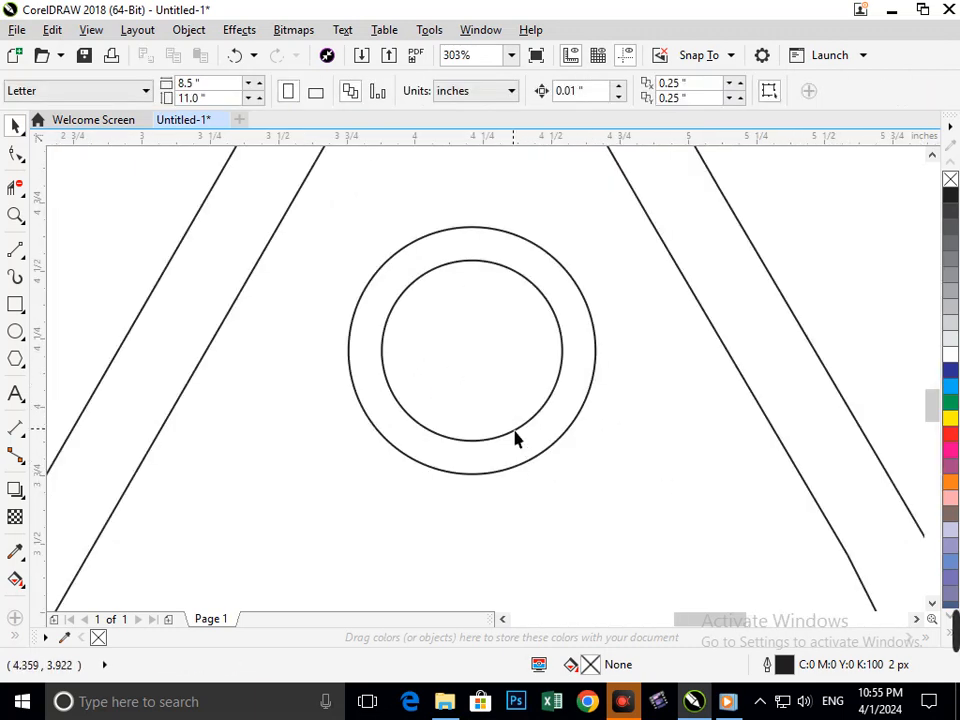
{"action": "left_click", "coordinate": [516, 437]}
{"action": "left_click_drag", "start_coordinate": [571, 452], "coordinate": [588, 480]}
{"action": "left_click", "coordinate": [631, 553]}
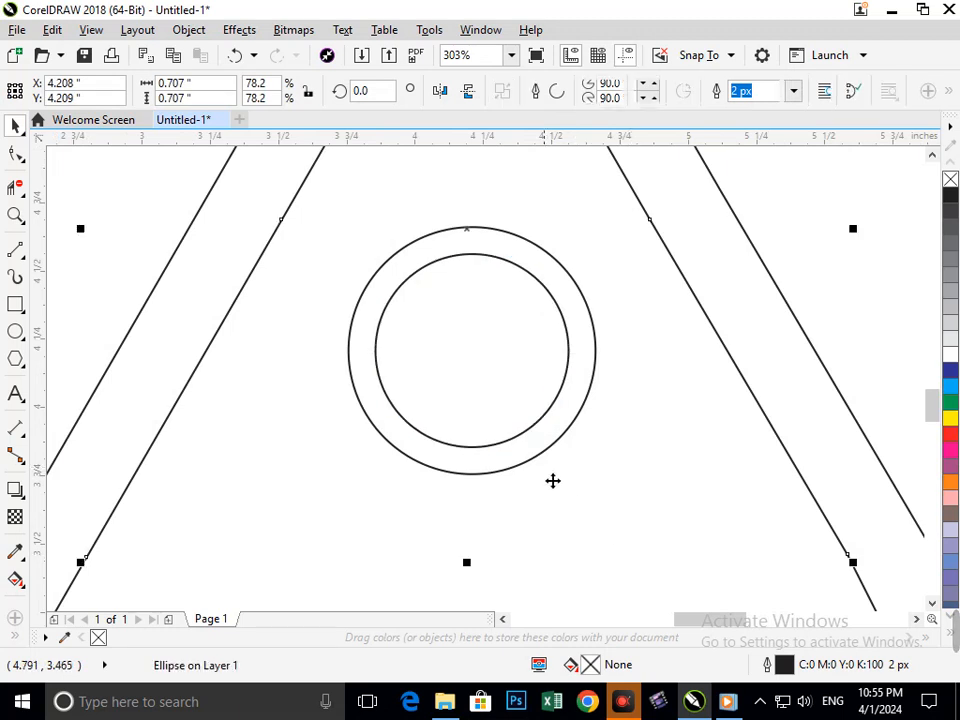
Fill the inner small circle with dark blue
{"action": "left_click", "coordinate": [518, 439]}
{"action": "left_click", "coordinate": [950, 369]}
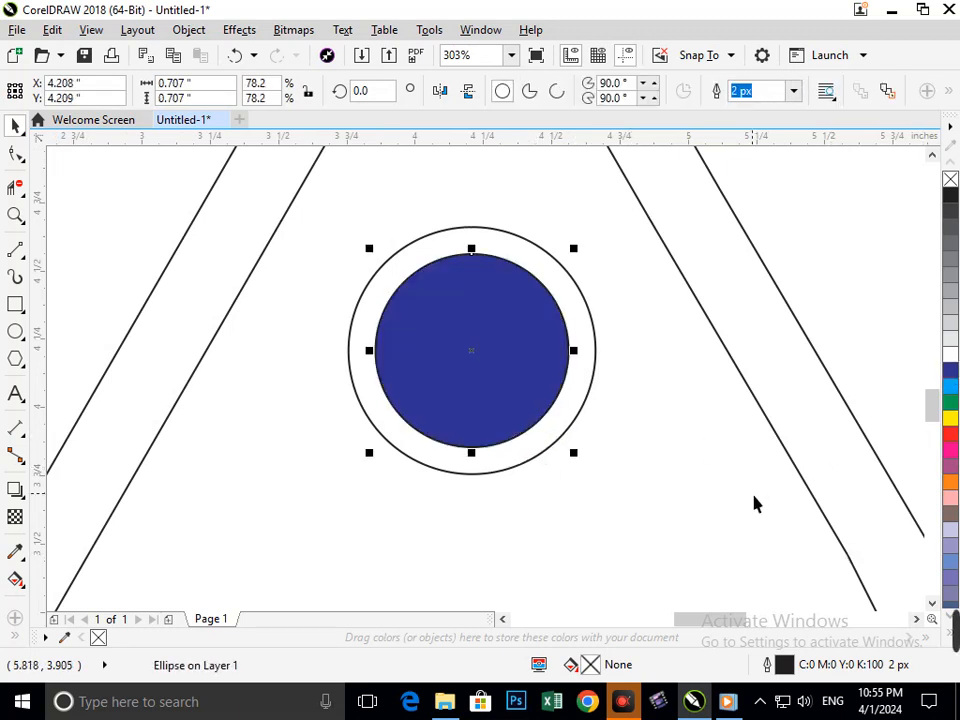
{"action": "left_click", "coordinate": [546, 452]}
{"action": "scroll", "coordinate": [546, 452], "scroll_direction": "down", "scroll_amount": 5}
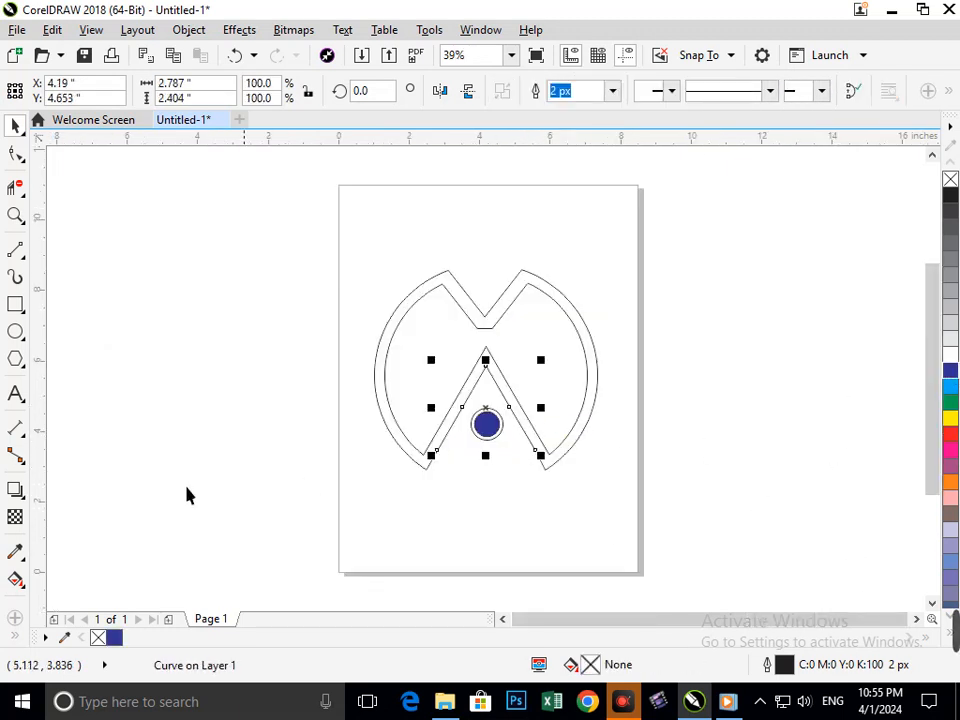
Use Smart Fill to fill the band between the two small circles with slate blue (C:40 M:20 Y:0 K:40)
{"action": "left_click", "coordinate": [15, 637]}
{"action": "left_click", "coordinate": [45, 626]}
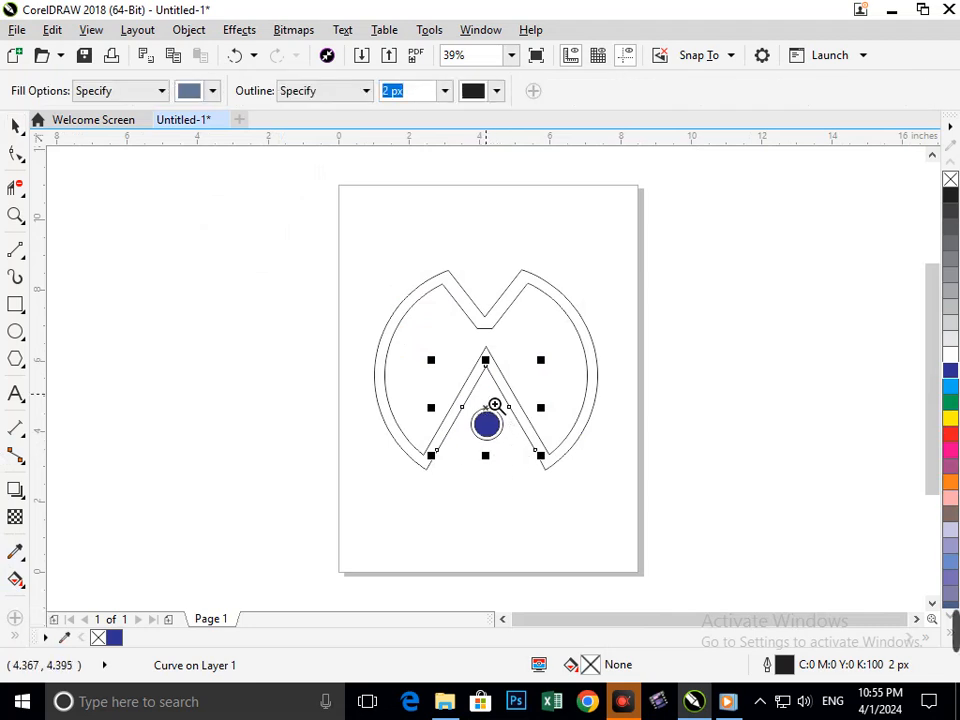
{"action": "scroll", "coordinate": [500, 437], "scroll_direction": "up", "scroll_amount": 5}
{"action": "left_click", "coordinate": [485, 424]}
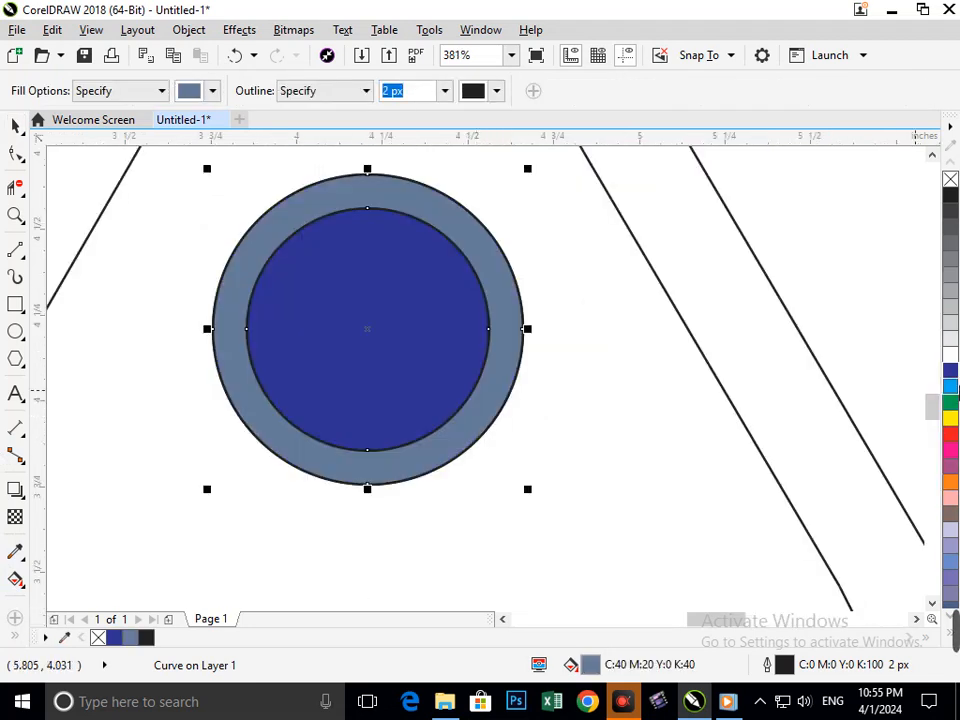
Fill the band between the two small circles with dark blue and the inner small circle with yellow
{"action": "left_click", "coordinate": [950, 373]}
{"action": "scroll", "coordinate": [545, 436], "scroll_direction": "down", "scroll_amount": 5}
{"action": "left_click", "coordinate": [497, 430]}
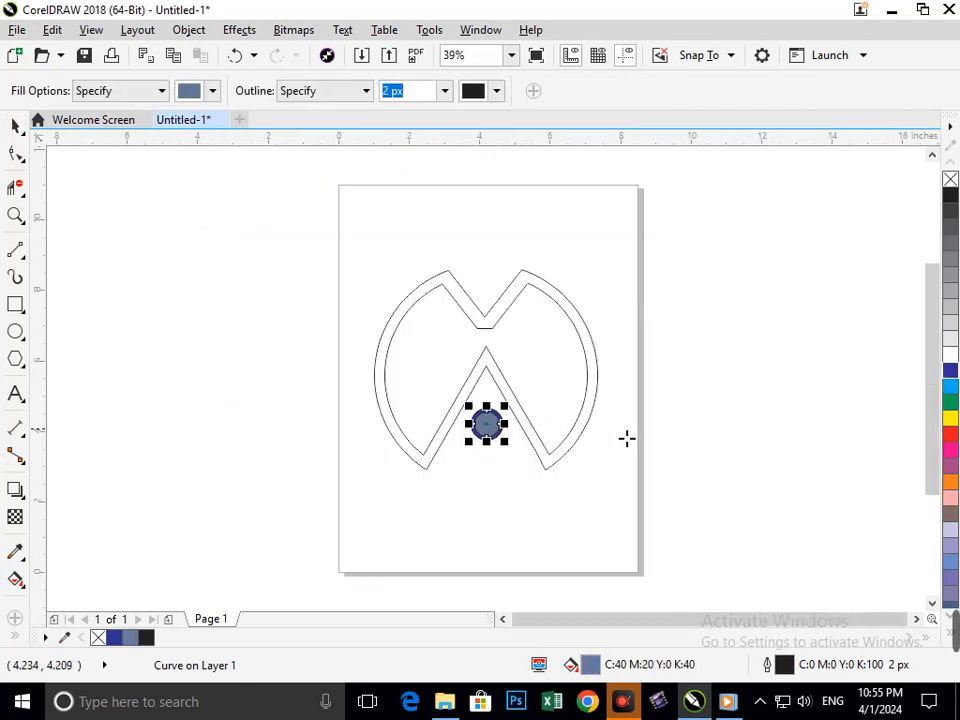
{"action": "left_click", "coordinate": [950, 418]}
{"action": "left_click", "coordinate": [12, 124]}
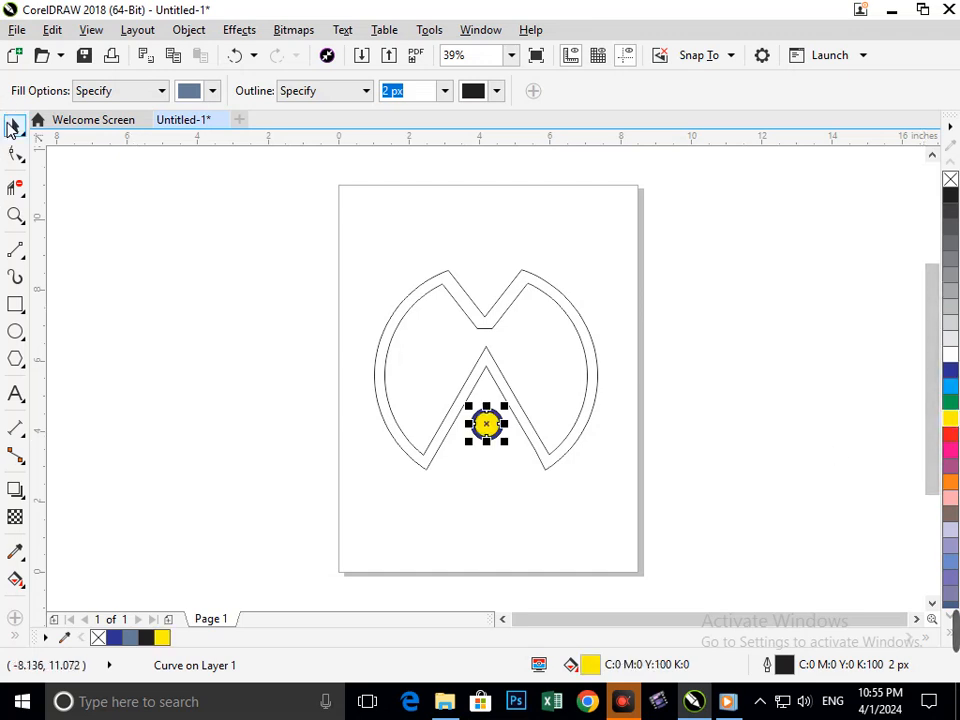
{"action": "left_click", "coordinate": [180, 338]}
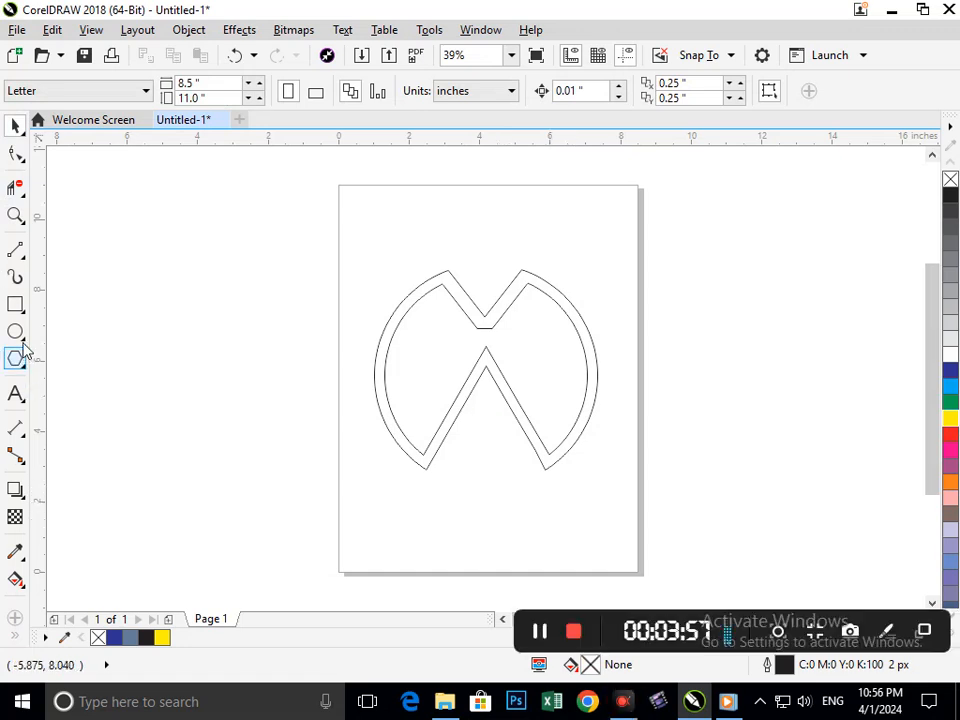
Draw a circle about 5.87 inches in diameter over the logo and centre it horizontally on the ring
{"action": "left_click", "coordinate": [22, 338]}
{"action": "left_click", "coordinate": [68, 336]}
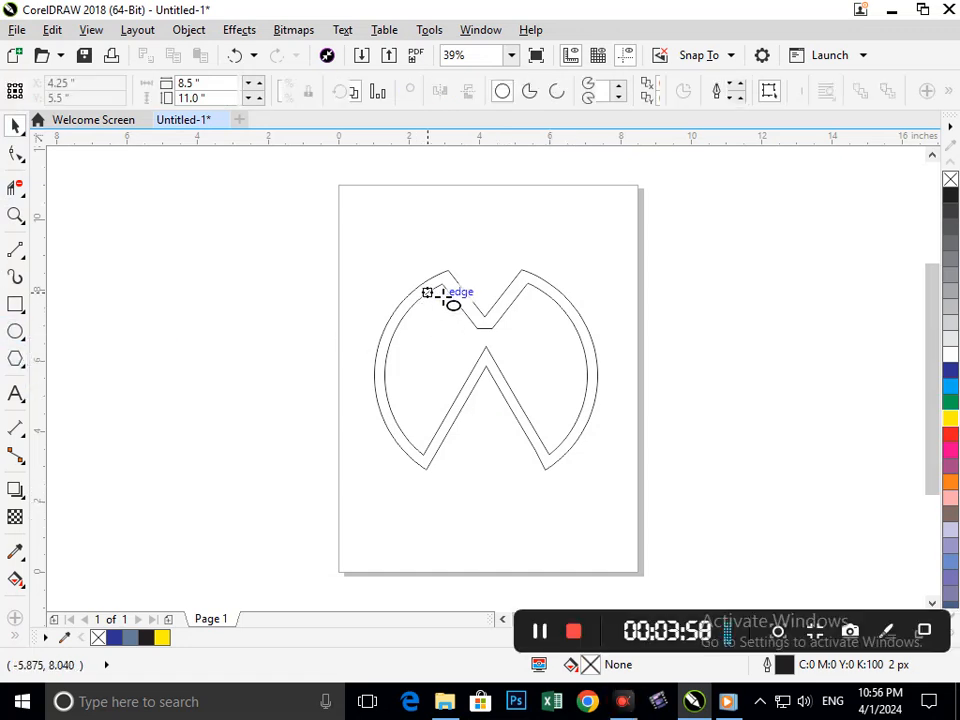
{"action": "left_click_drag", "start_coordinate": [395, 238], "coordinate": [561, 446]}
{"action": "left_click", "coordinate": [22, 128]}
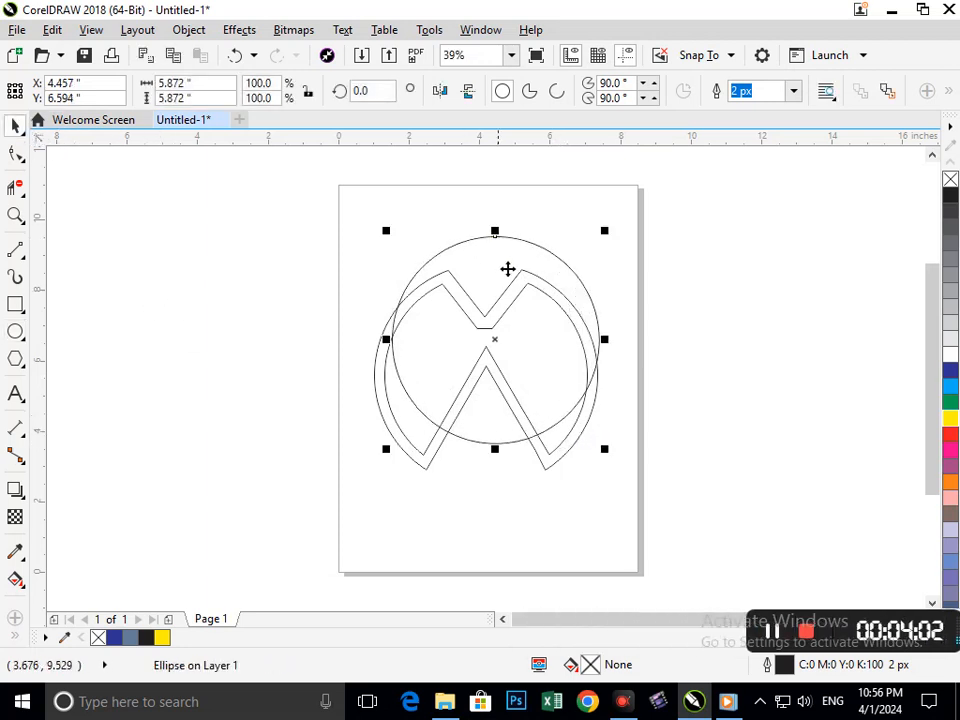
{"action": "mouse_move", "coordinate": [508, 268]}
{"action": "left_mouse_down"}
{"action": "mouse_move", "coordinate": [493, 268]}
{"action": "mouse_move", "coordinate": [493, 253]}
{"action": "mouse_move", "coordinate": [500, 268]}
{"action": "left_mouse_up"}
Use Virtual Segment Delete to remove the parts of both arcs that lie outside the inverted V, including the slivers near the ring
{"action": "left_click", "coordinate": [15, 187]}
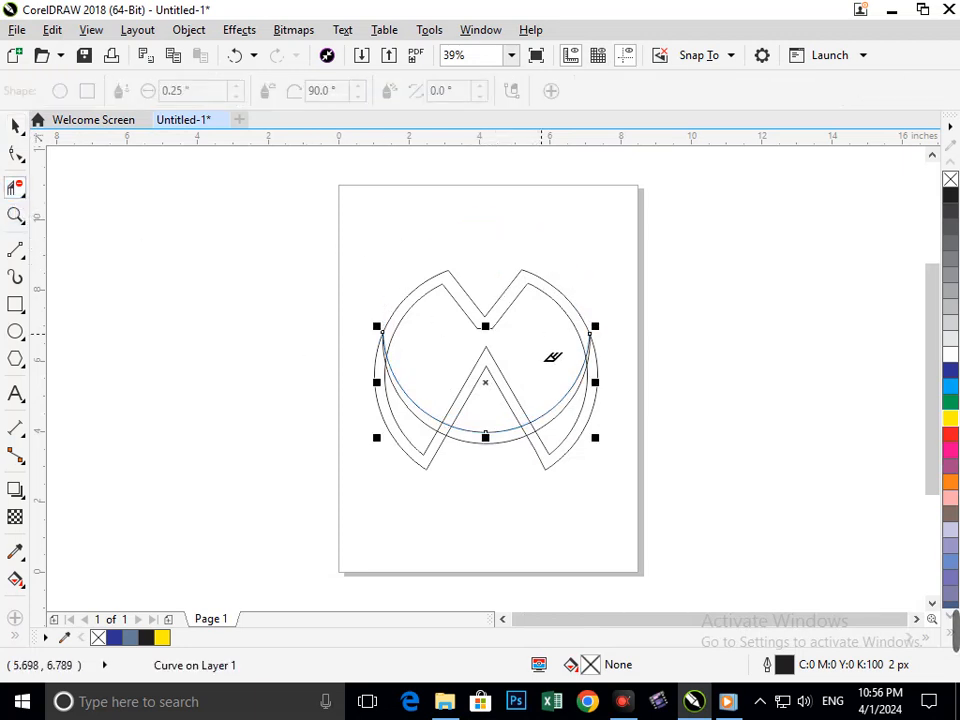
{"action": "left_click", "coordinate": [563, 420]}
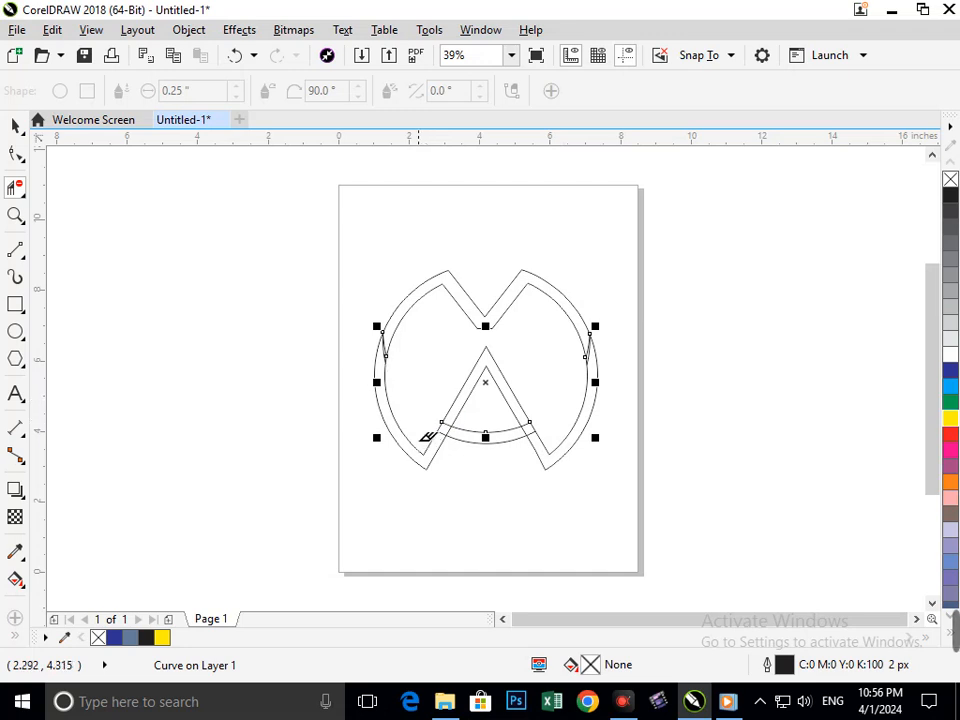
{"action": "scroll", "coordinate": [381, 363], "scroll_direction": "up", "scroll_amount": 6}
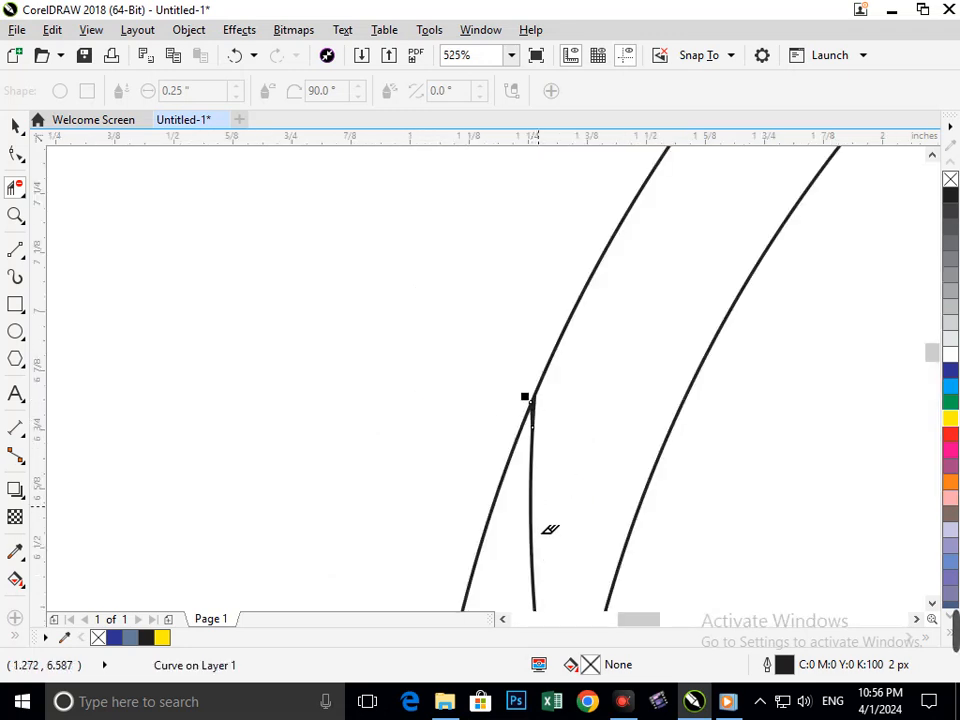
{"action": "left_click", "coordinate": [532, 525]}
{"action": "scroll", "coordinate": [512, 519], "scroll_direction": "down", "scroll_amount": 6}
{"action": "scroll", "coordinate": [592, 350], "scroll_direction": "up", "scroll_amount": 5}
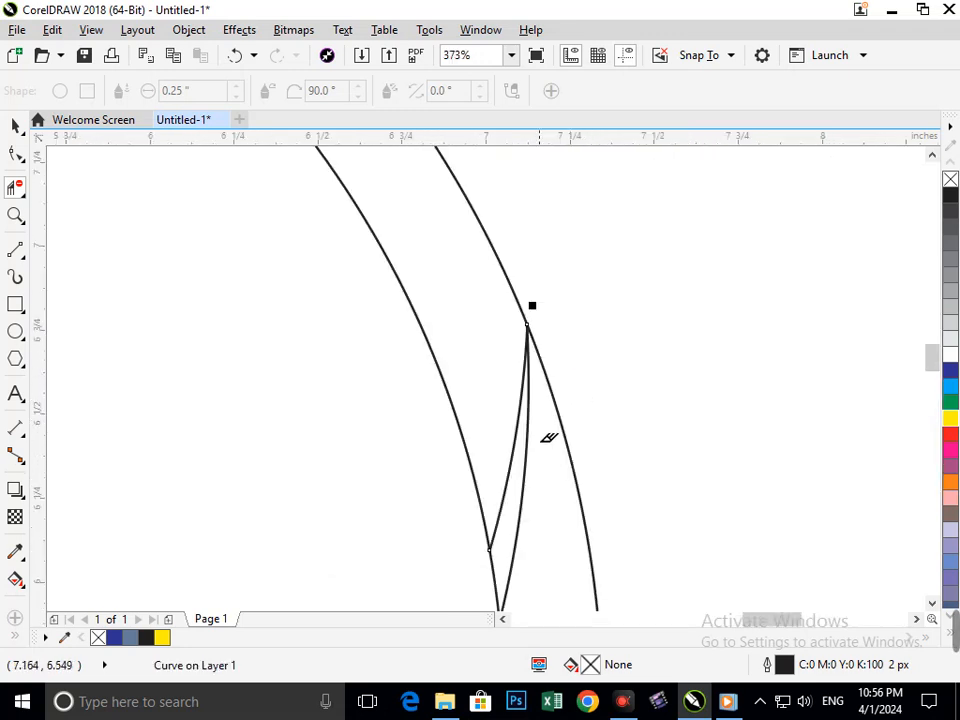
{"action": "left_click", "coordinate": [524, 439]}
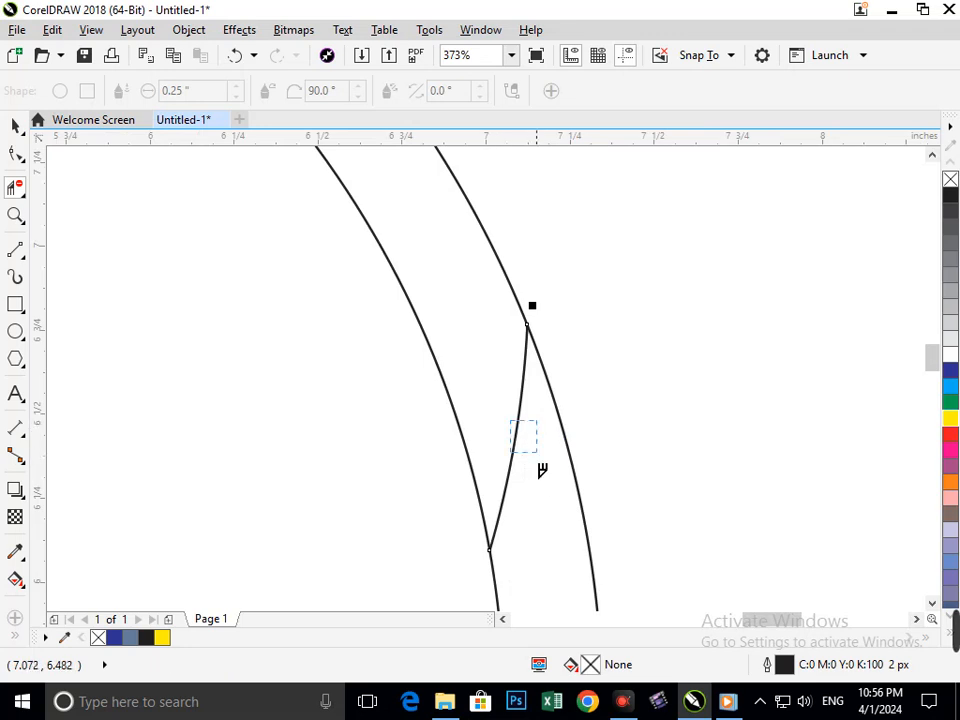
Trim the overlapping line segments where the two lower arcs cross the right leg of the inverted V
{"action": "scroll", "coordinate": [514, 460], "scroll_direction": "down", "scroll_amount": 5}
{"action": "left_click", "coordinate": [574, 450]}
{"action": "scroll", "coordinate": [531, 441], "scroll_direction": "up", "scroll_amount": 5}
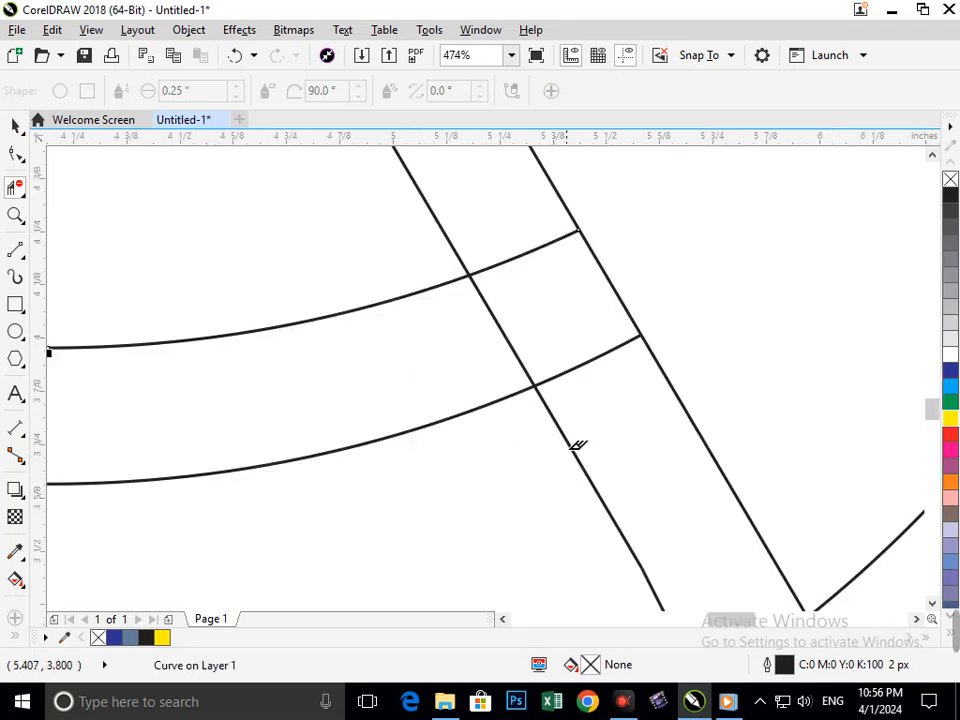
{"action": "left_click_drag", "start_coordinate": [564, 366], "coordinate": [578, 379]}
{"action": "left_click_drag", "start_coordinate": [528, 334], "coordinate": [494, 349]}
{"action": "key", "text": "F2"}
Trim the overlapping line segments where the two lower arcs cross the left leg of the inverted V
{"action": "right_click", "coordinate": [385, 360]}
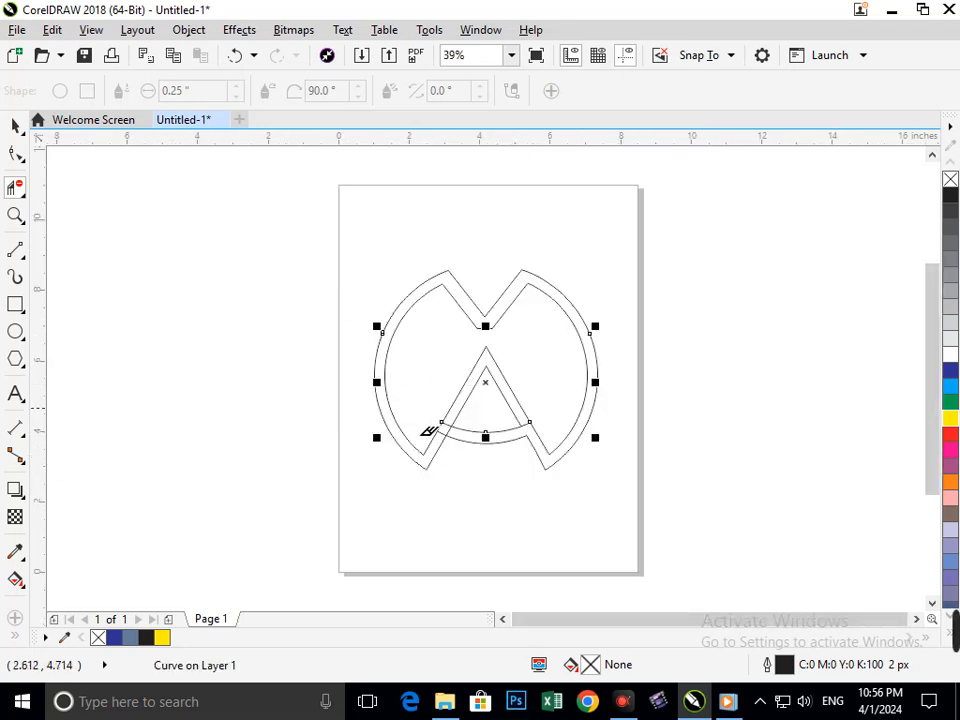
{"action": "key", "text": "F2"}
{"action": "left_click_drag", "start_coordinate": [409, 410], "coordinate": [516, 486]}
{"action": "left_click", "coordinate": [392, 295]}
{"action": "left_click", "coordinate": [364, 296]}
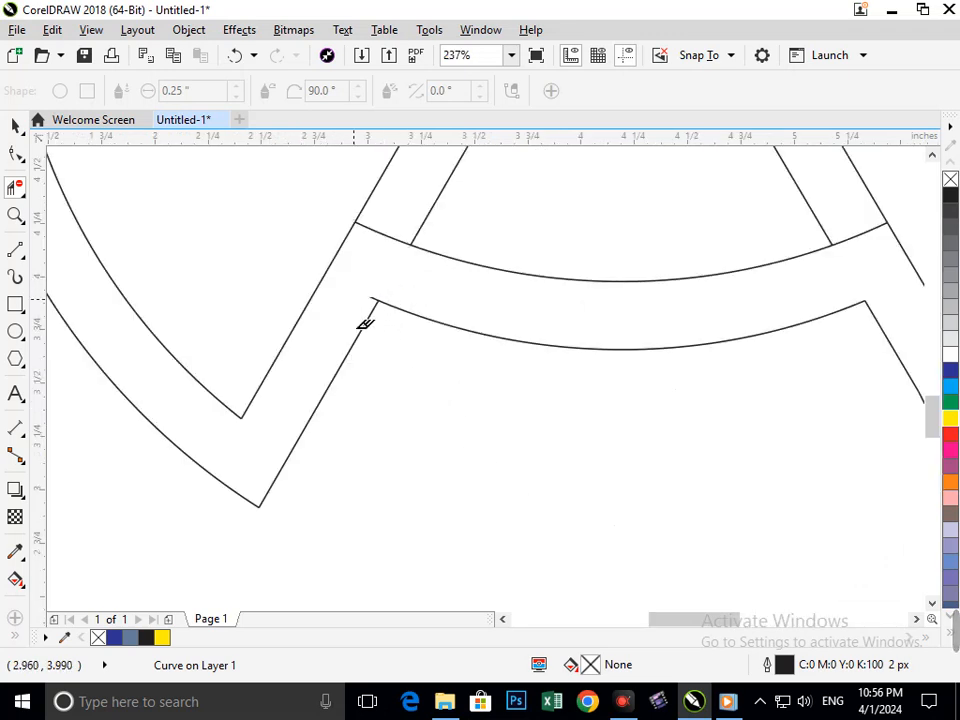
{"action": "key", "text": "F3"}
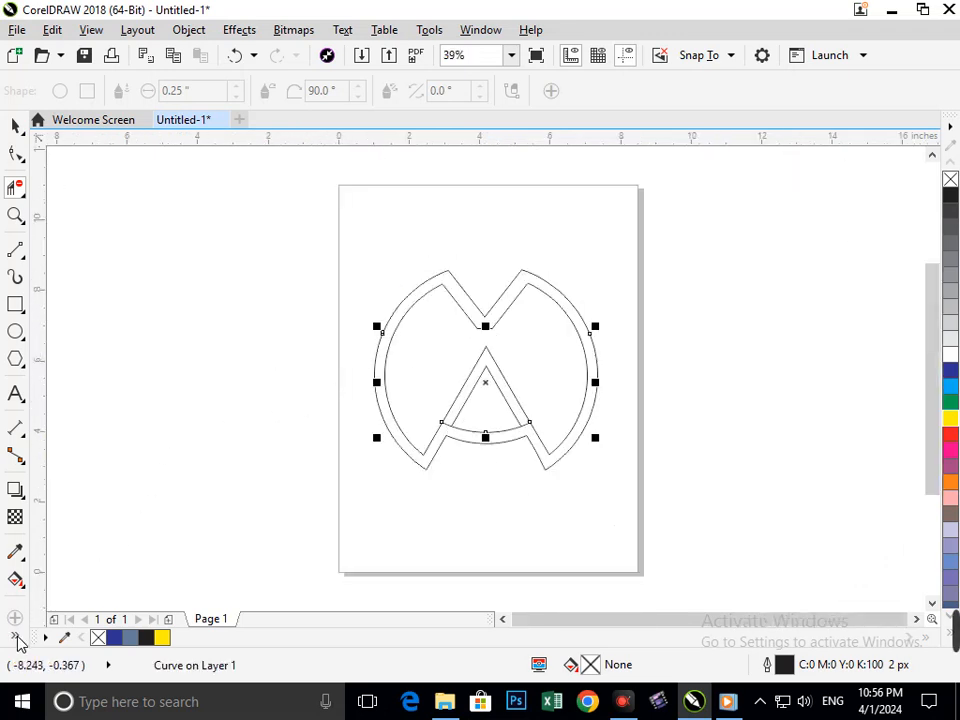
Use Smart Fill to create filled shapes from the ring with its lower arc and from the inverted V
{"action": "left_click", "coordinate": [18, 643]}
{"action": "left_click", "coordinate": [43, 621]}
{"action": "left_click", "coordinate": [410, 451]}
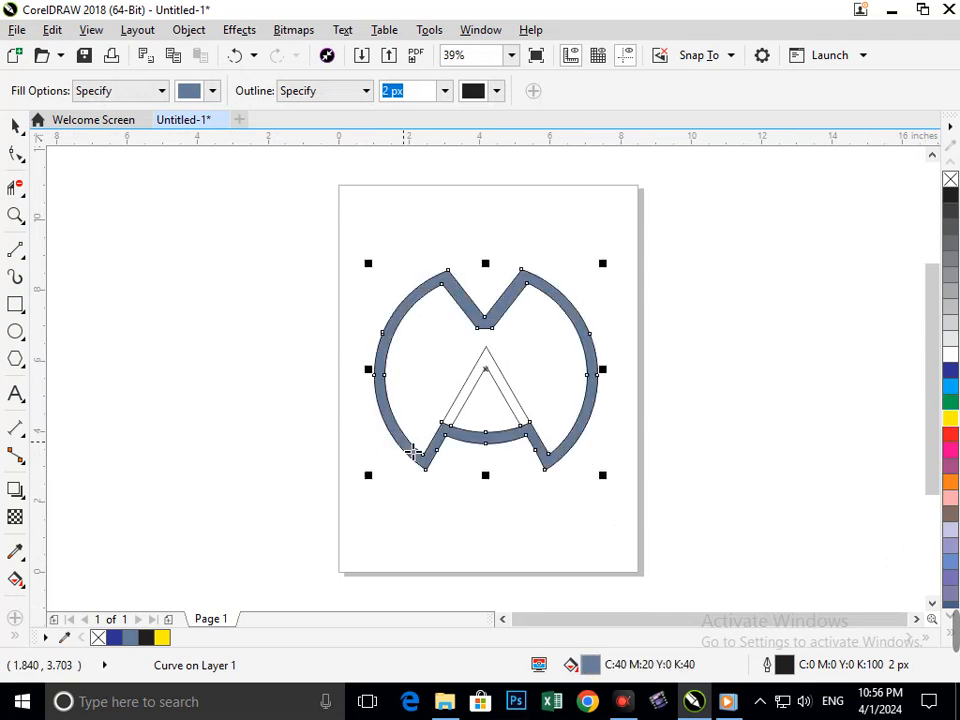
{"action": "left_click", "coordinate": [474, 403]}
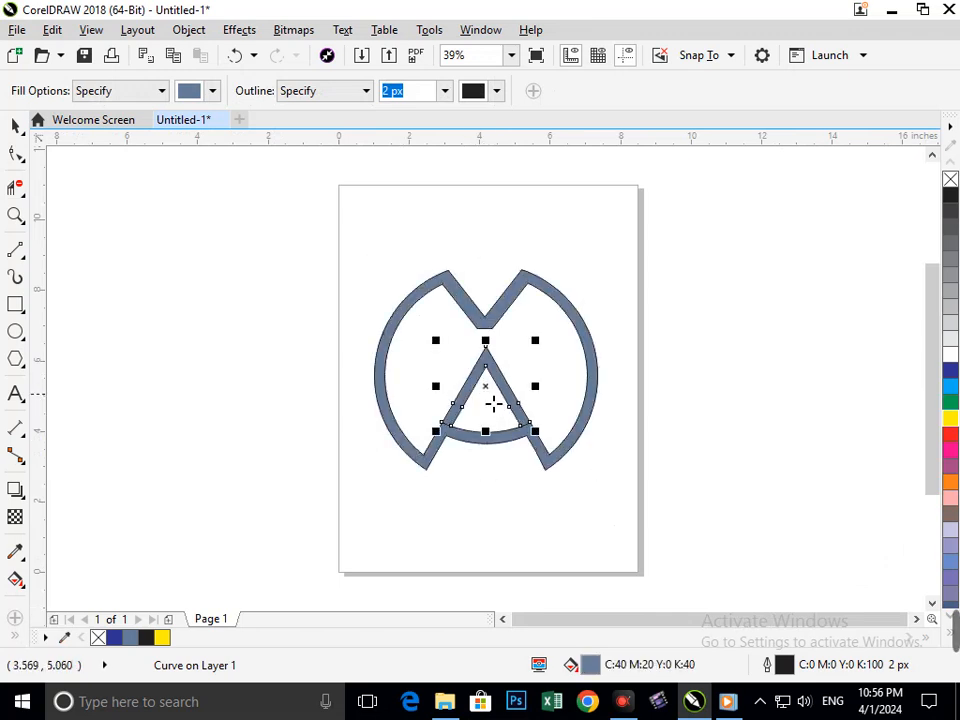
Recolour the inverted V dark blue (C:100 M:100 Y:0 K:0) and the ring red (C:0 M:100 Y:100 K:0)
{"action": "left_click", "coordinate": [950, 370]}
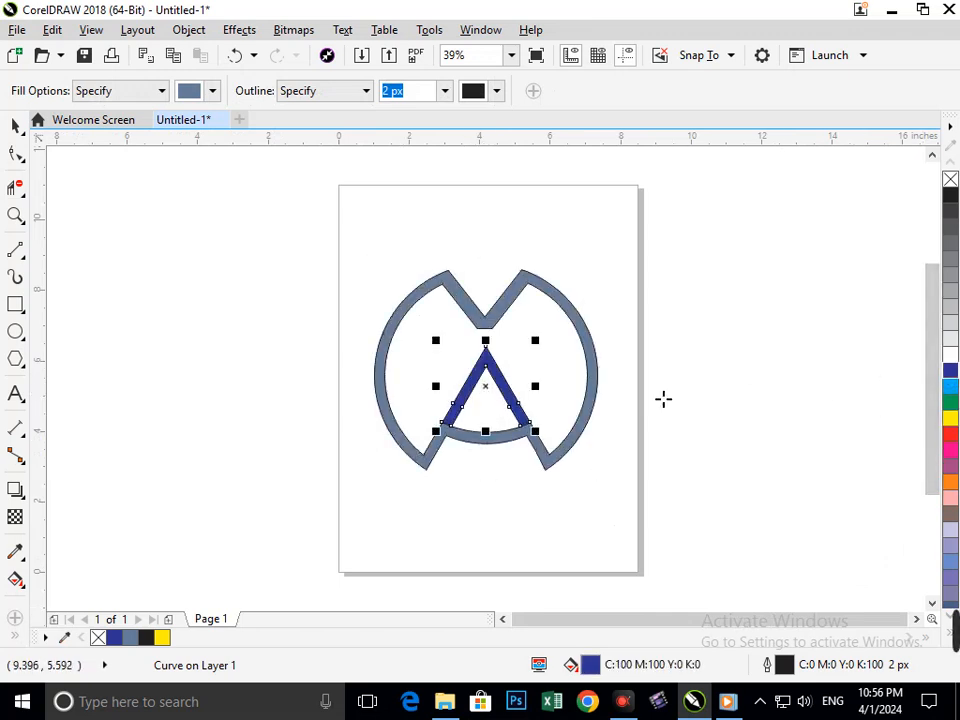
{"action": "left_click", "coordinate": [595, 413]}
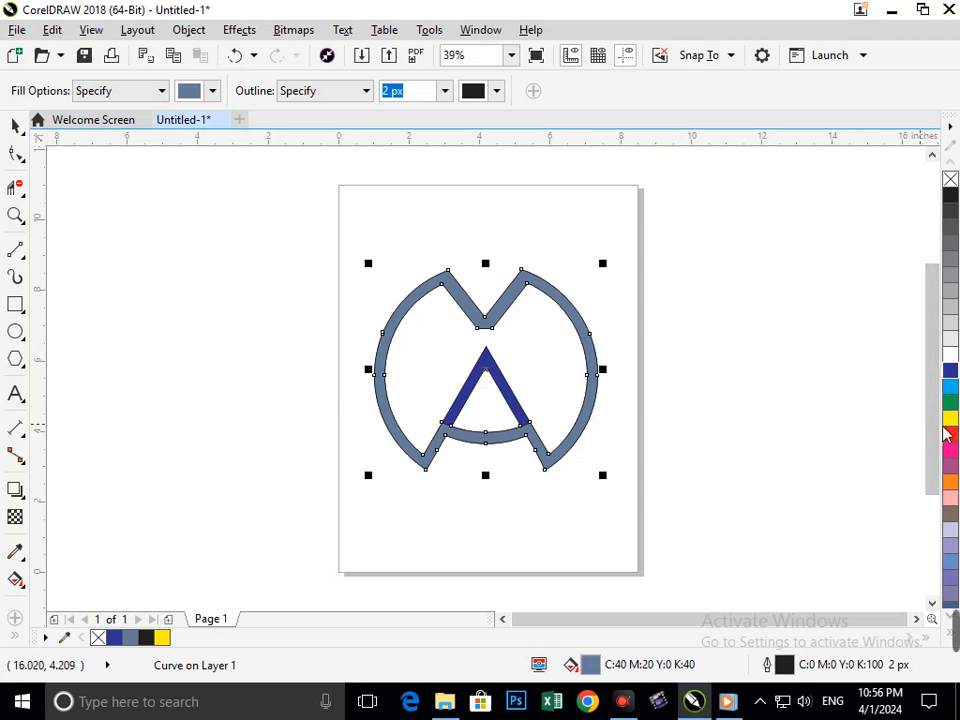
{"action": "left_click", "coordinate": [950, 433]}
{"action": "left_click", "coordinate": [15, 126]}
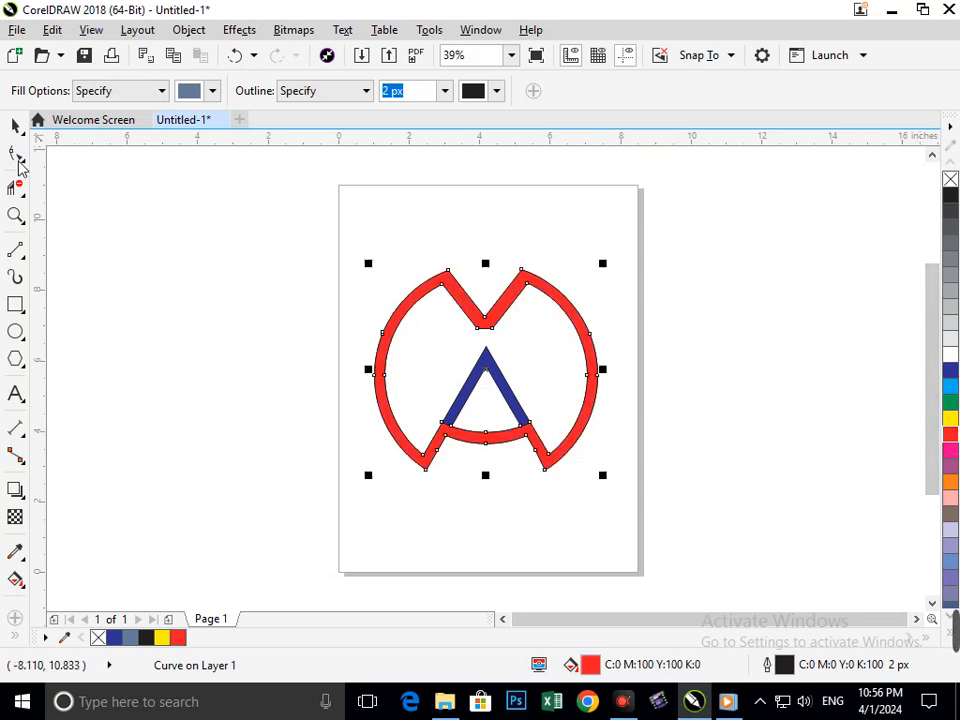
{"action": "left_click", "coordinate": [727, 315]}
{"action": "left_click_drag", "start_coordinate": [435, 343], "coordinate": [498, 386]}
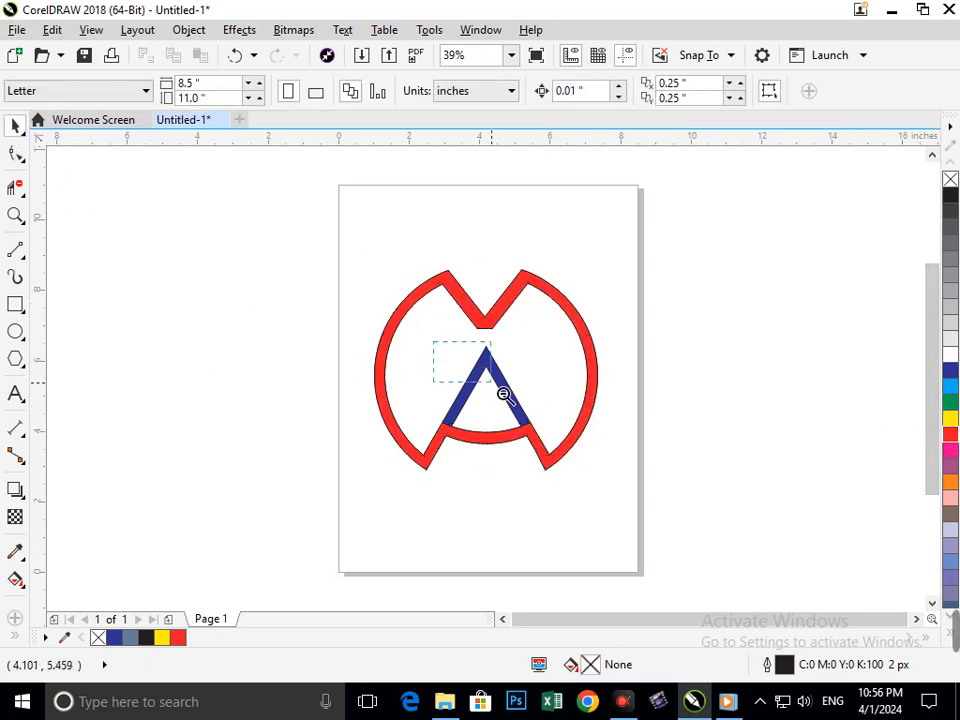
{"action": "scroll", "coordinate": [495, 384], "scroll_direction": "down", "scroll_amount": 1}
{"action": "left_click_drag", "start_coordinate": [386, 291], "coordinate": [587, 462]}
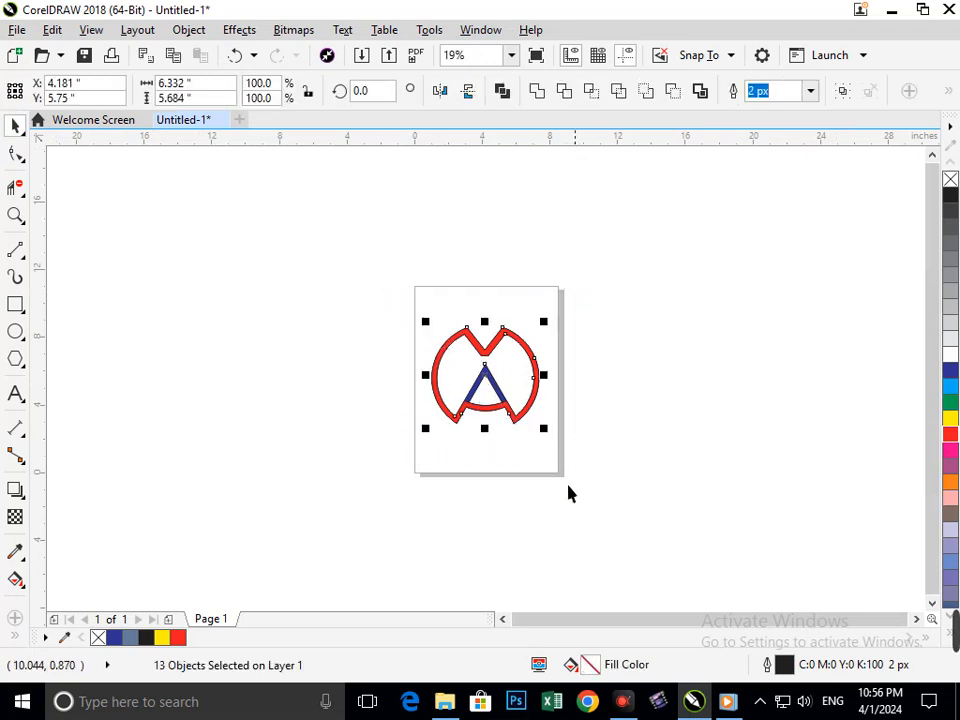
{"action": "left_click", "coordinate": [567, 484]}
{"action": "scroll", "coordinate": [455, 420], "scroll_direction": "up", "scroll_amount": 2}
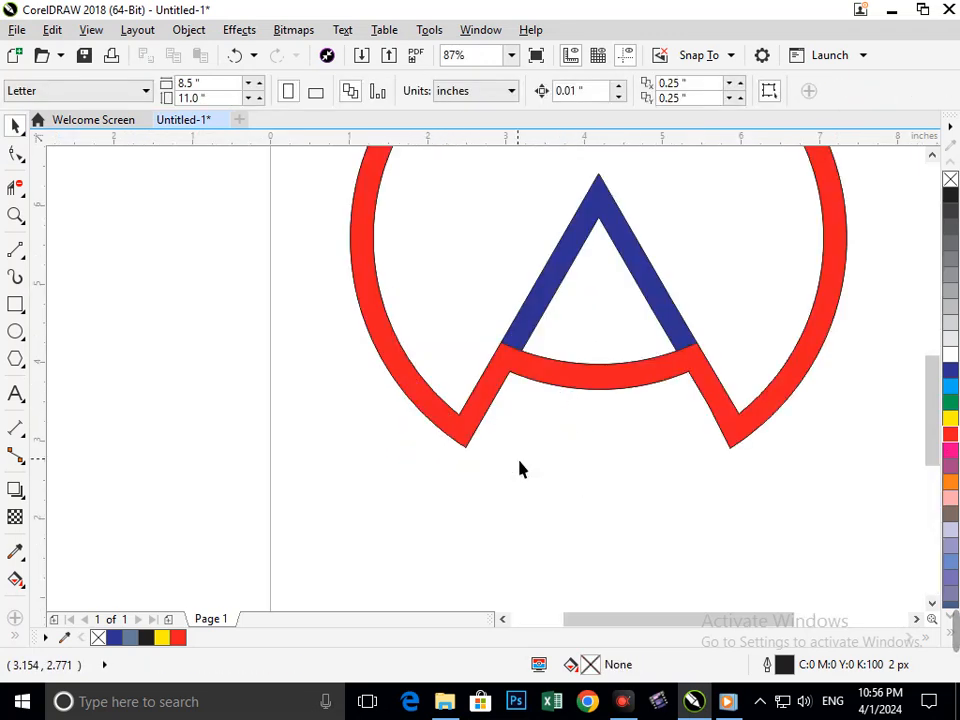
Draw an upright rectangle about 0.30 by 1.06 inches to the left of the ring
{"action": "left_click", "coordinate": [15, 304]}
{"action": "left_click_drag", "start_coordinate": [281, 355], "coordinate": [312, 450]}
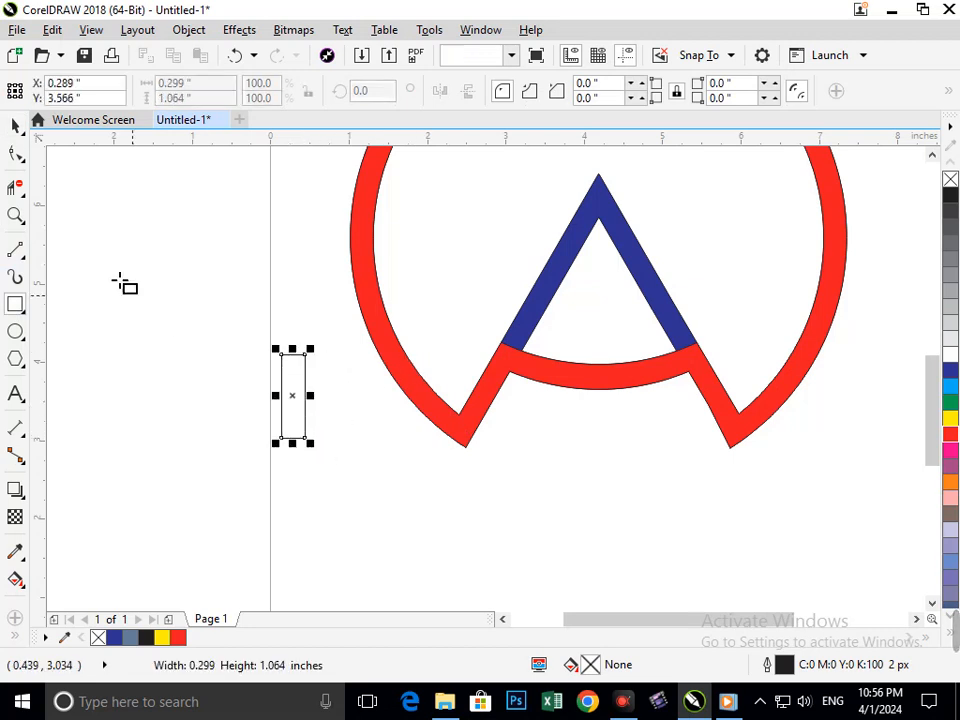
{"action": "left_click", "coordinate": [15, 130]}
Skew the rectangle to the right until it is about 1.11 inches wide and move it over the ring's lower-left tip
{"action": "left_click", "coordinate": [306, 377]}
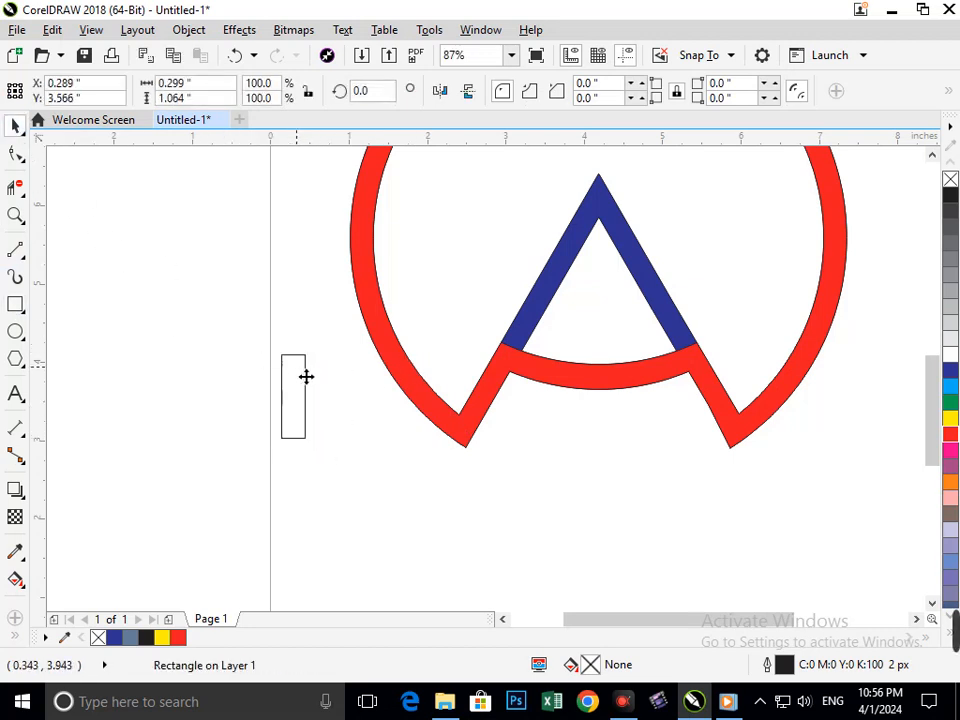
{"action": "left_click_drag", "start_coordinate": [294, 350], "coordinate": [460, 422]}
{"action": "left_click", "coordinate": [345, 405]}
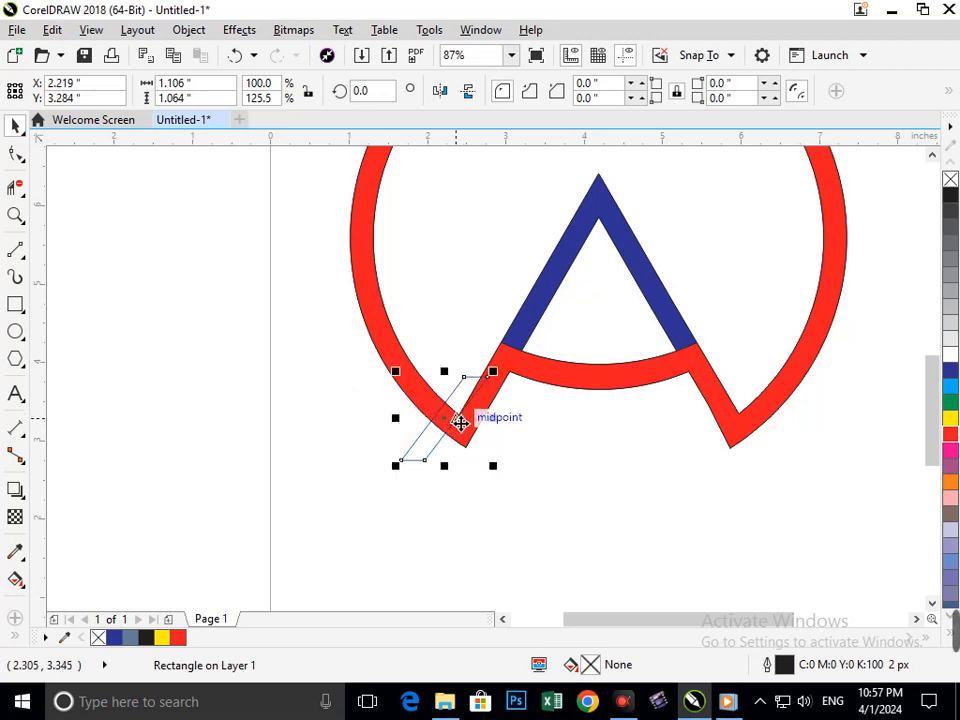